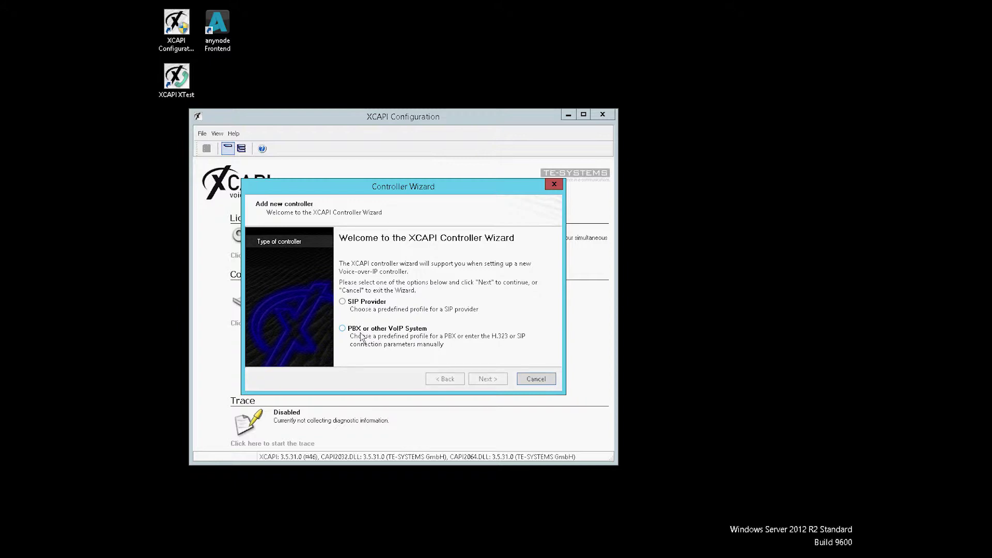
# Add a PBX/VoIP controller for anynode (on localhost) on 127.0.0.1 with 4 channels.
pyautogui.click(360, 334)
pyautogui.click(491, 379)
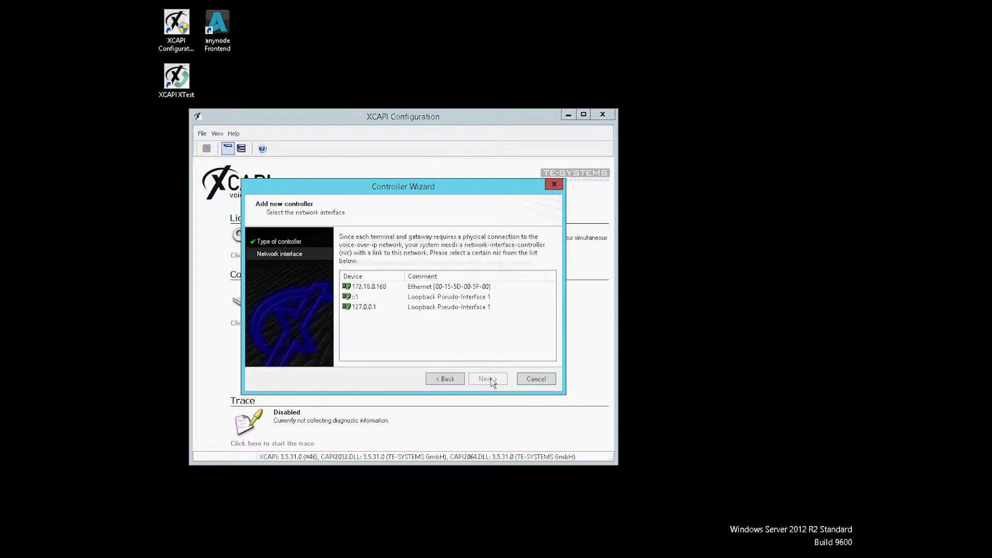
pyautogui.click(364, 308)
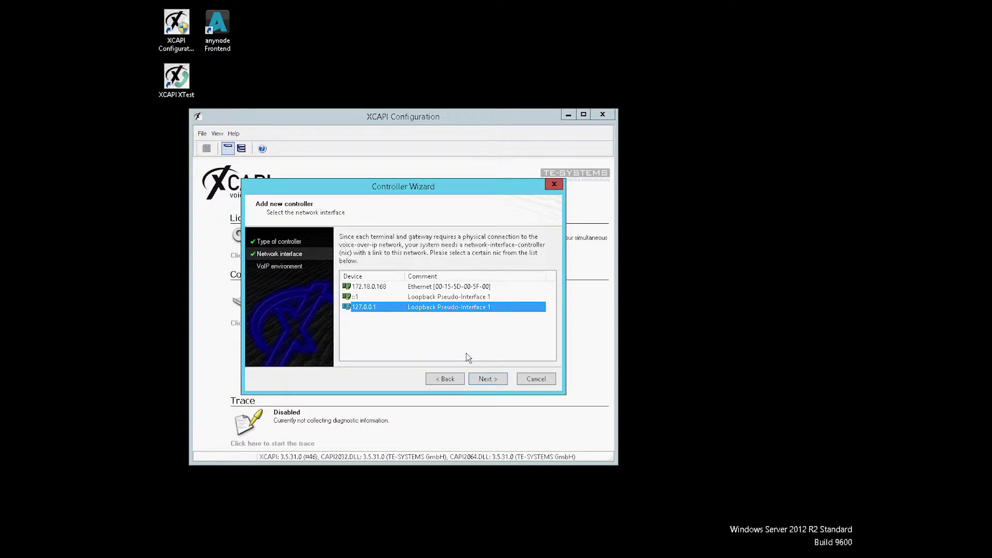
pyautogui.click(484, 380)
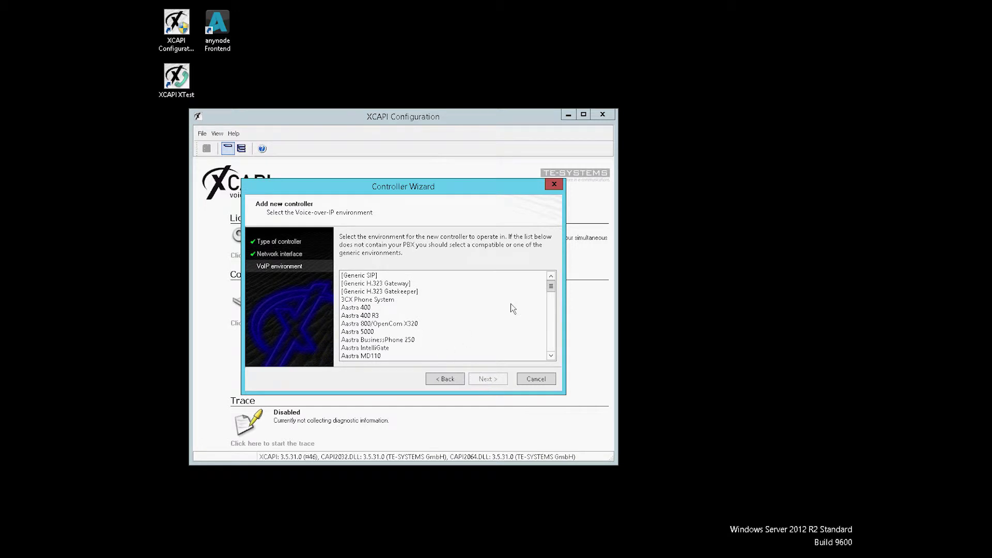
pyautogui.moveTo(551, 287); pyautogui.dragTo(550, 300)
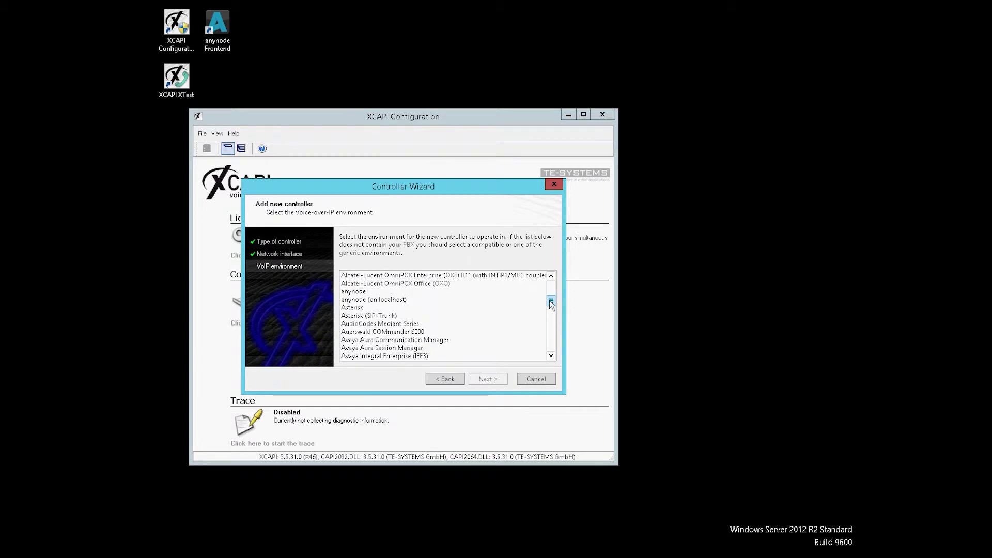
pyautogui.click(365, 300)
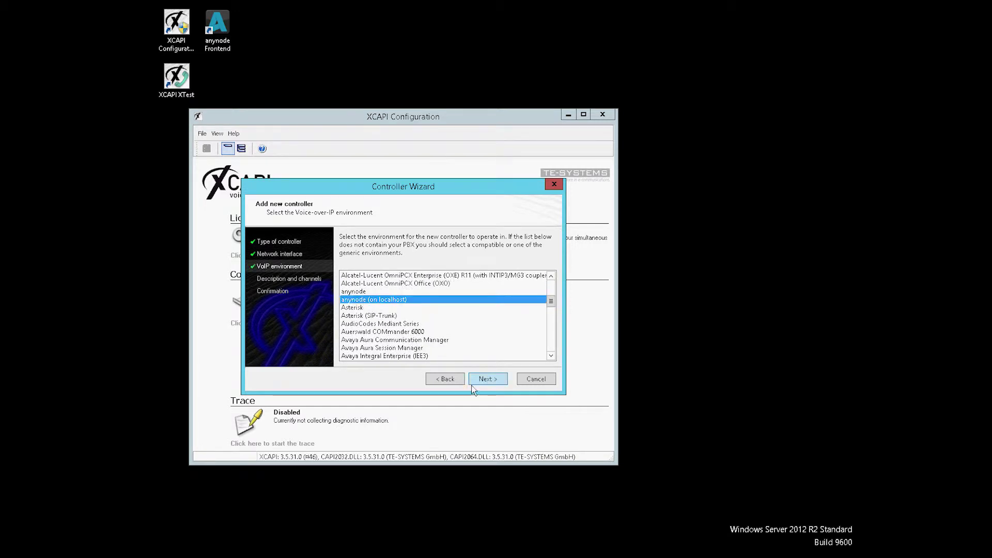
pyautogui.click(486, 380)
pyautogui.press('Tab')
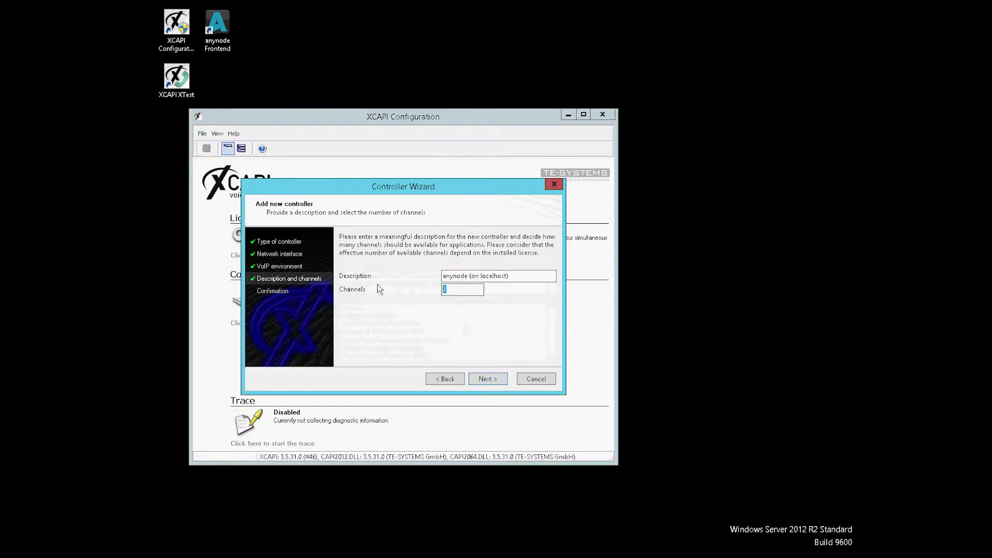
pyautogui.write('4')
pyautogui.click(486, 379)
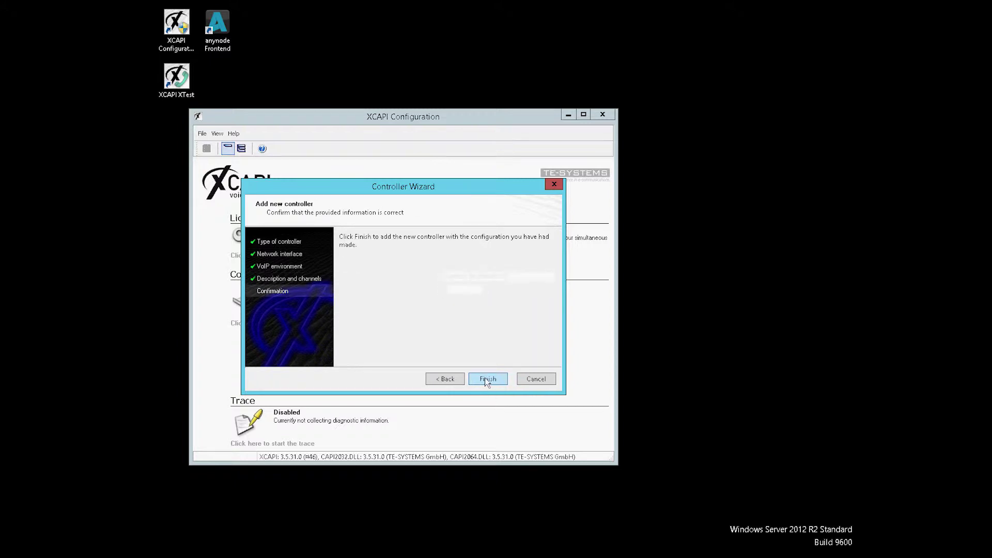
pyautogui.click(486, 379)
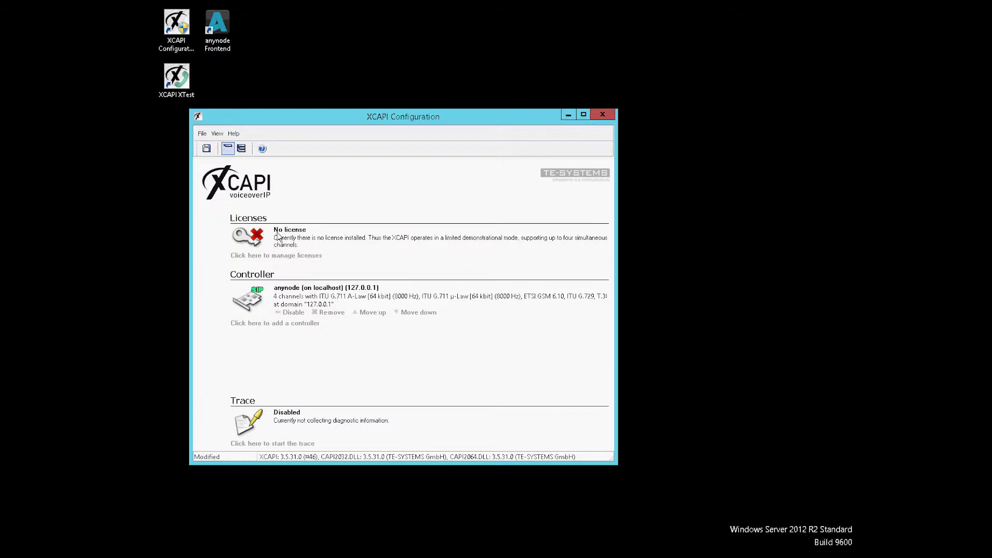
# Save the XCAPI configuration with the new anynode controller.
pyautogui.click(209, 152)
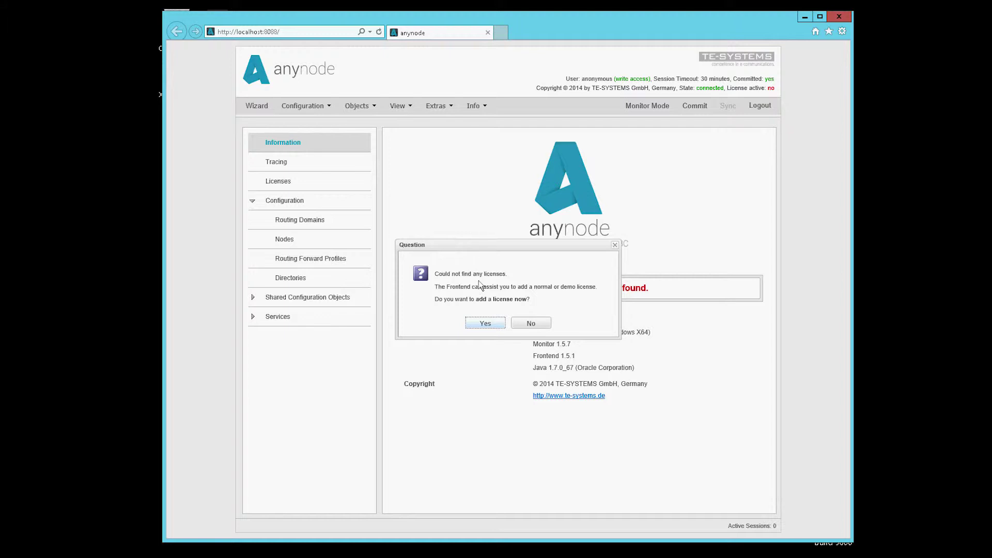
# Answer Yes to adding a license now when no licenses are found.
pyautogui.click(476, 326)
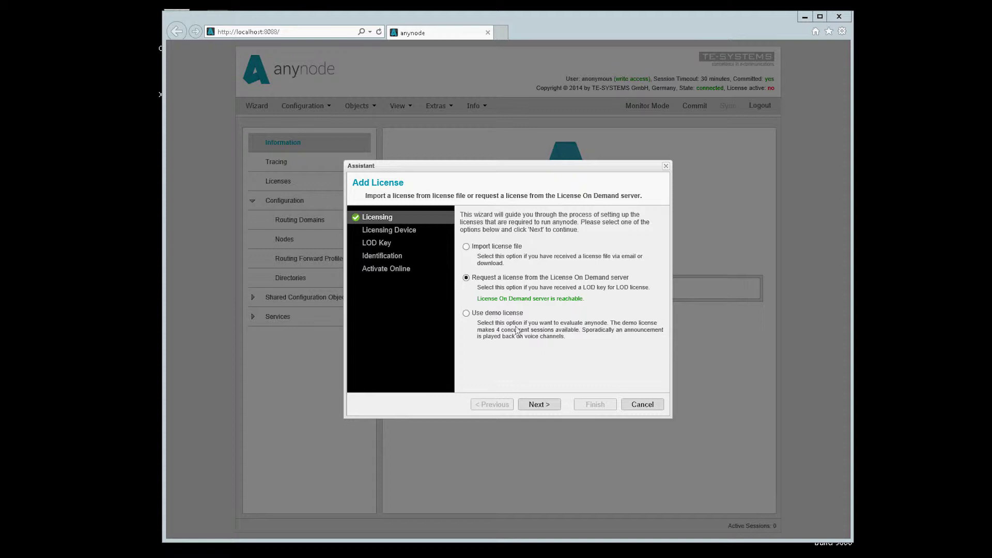
# Request a License On Demand for the Hyper-V adapter and paste in the LOD key.
pyautogui.click(546, 406)
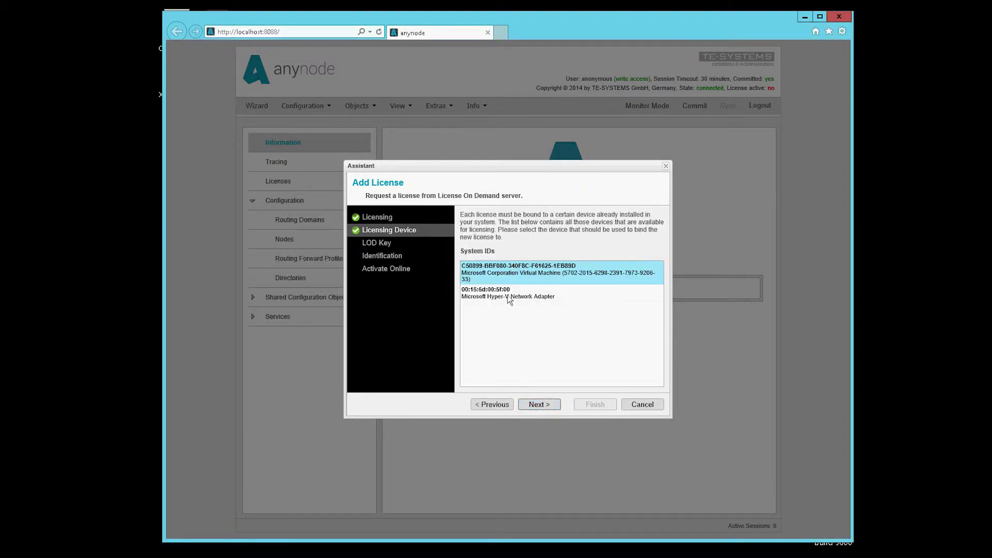
pyautogui.click(507, 294)
pyautogui.click(538, 406)
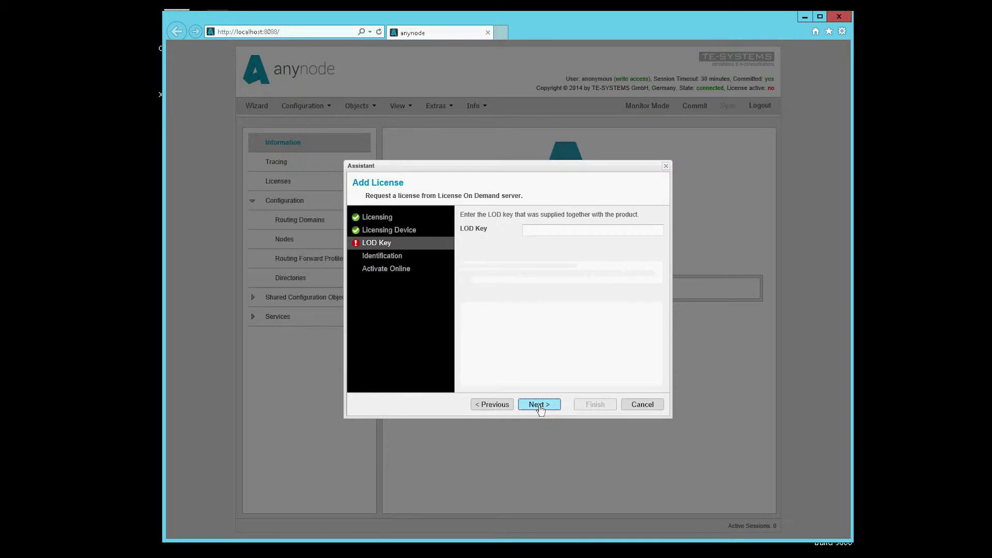
pyautogui.click(539, 230)
pyautogui.rightClick(539, 230)
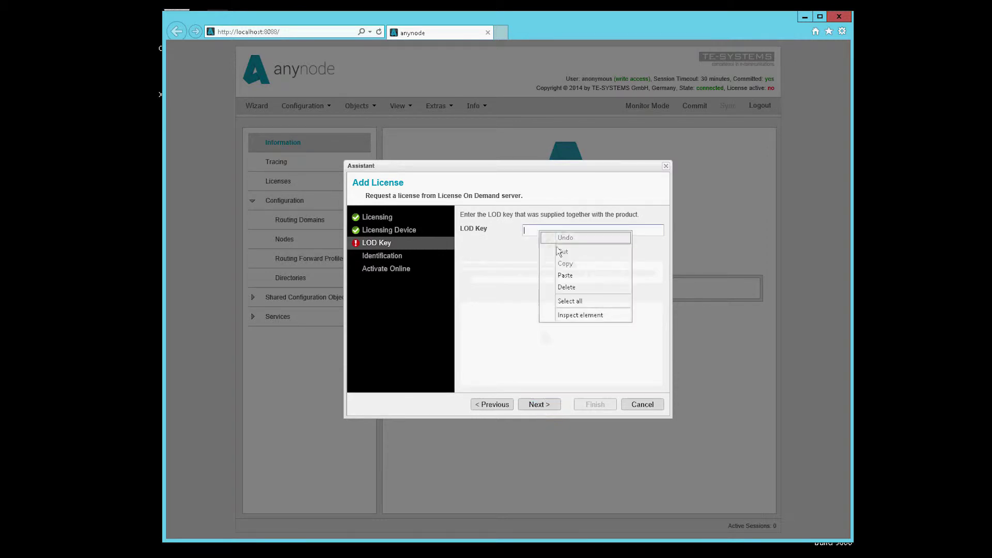
pyautogui.click(563, 275)
pyautogui.click(539, 404)
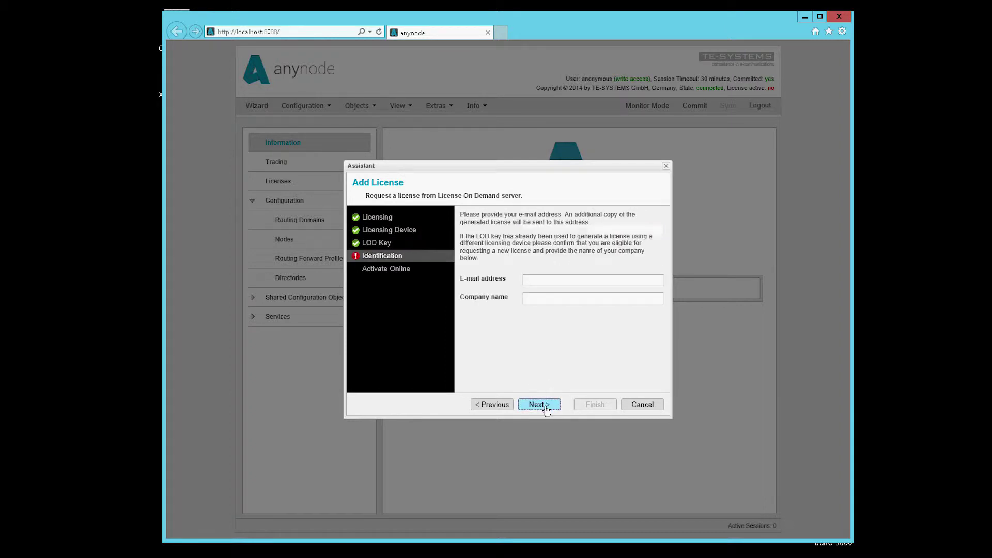
# Enter the e-mail address and company name, activate the license online, and finish.
pyautogui.click(544, 281)
pyautogui.write('username@')
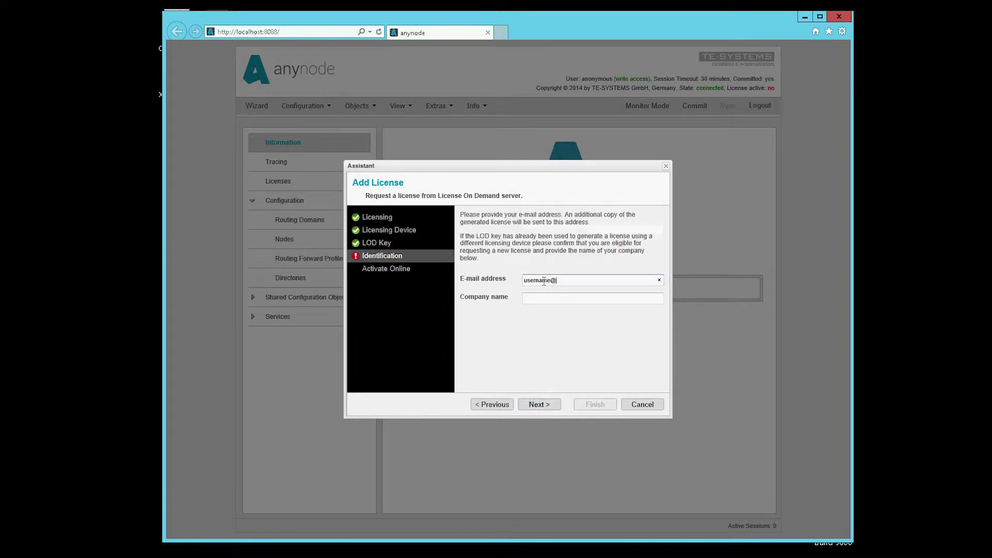
pyautogui.write('example.com')
pyautogui.press('Tab')
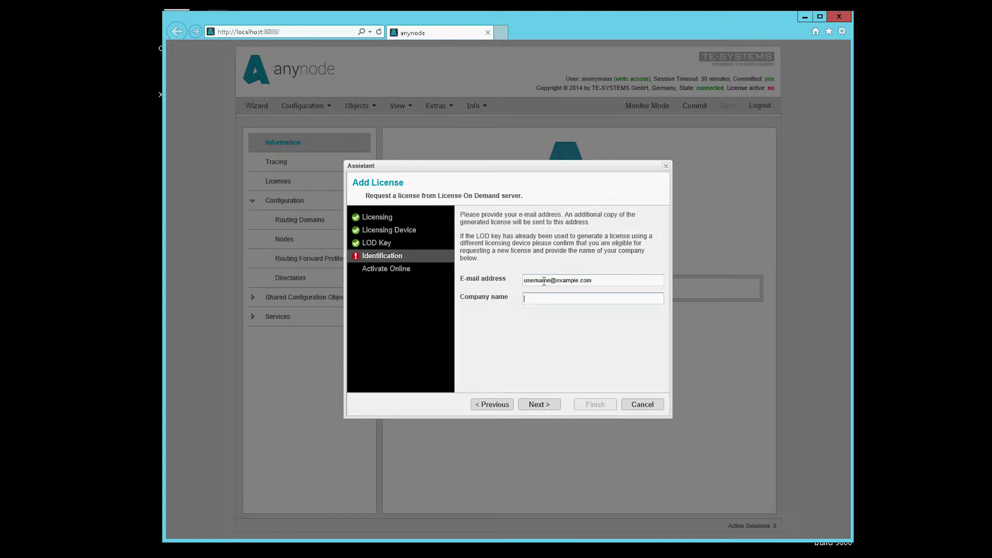
pyautogui.write('Test-Firma')
pyautogui.click(536, 406)
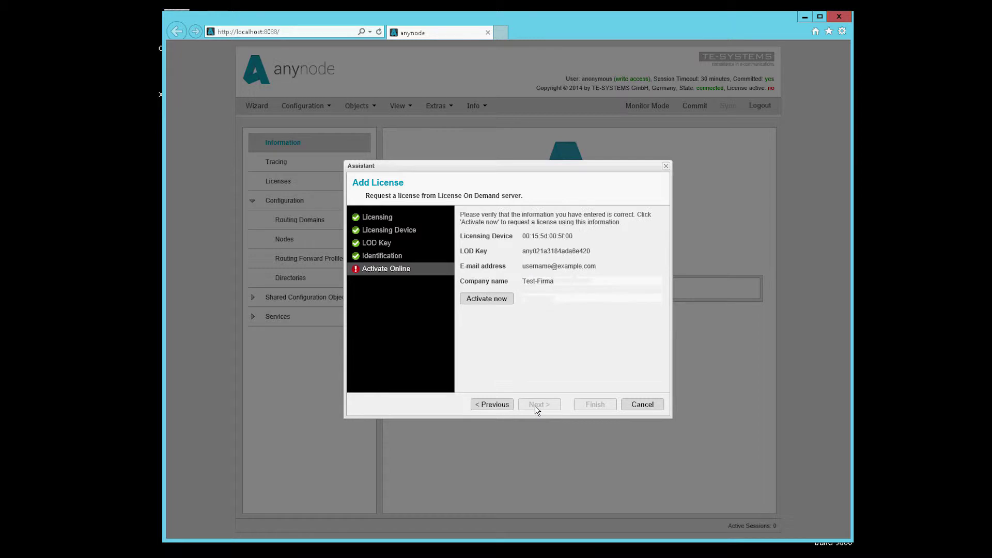
pyautogui.click(502, 301)
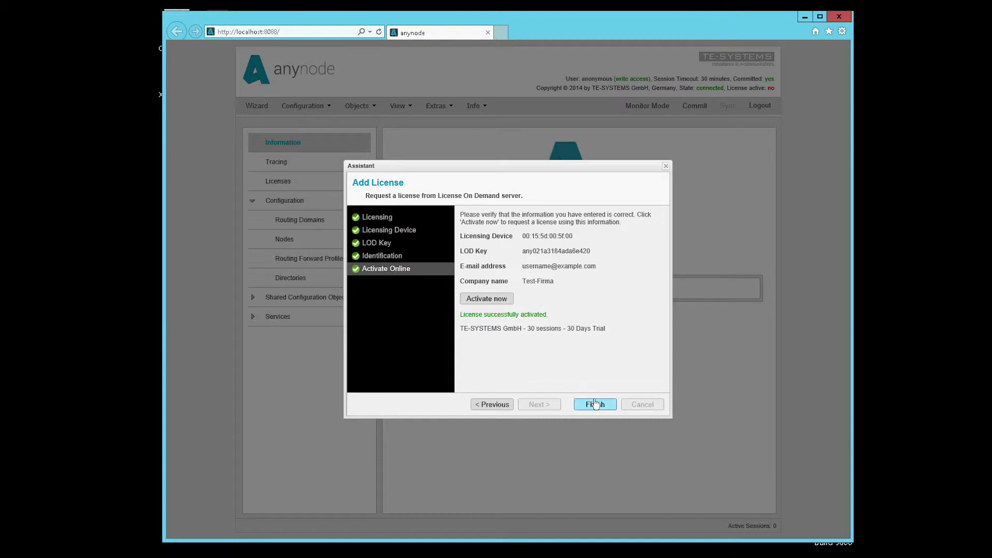
pyautogui.click(595, 406)
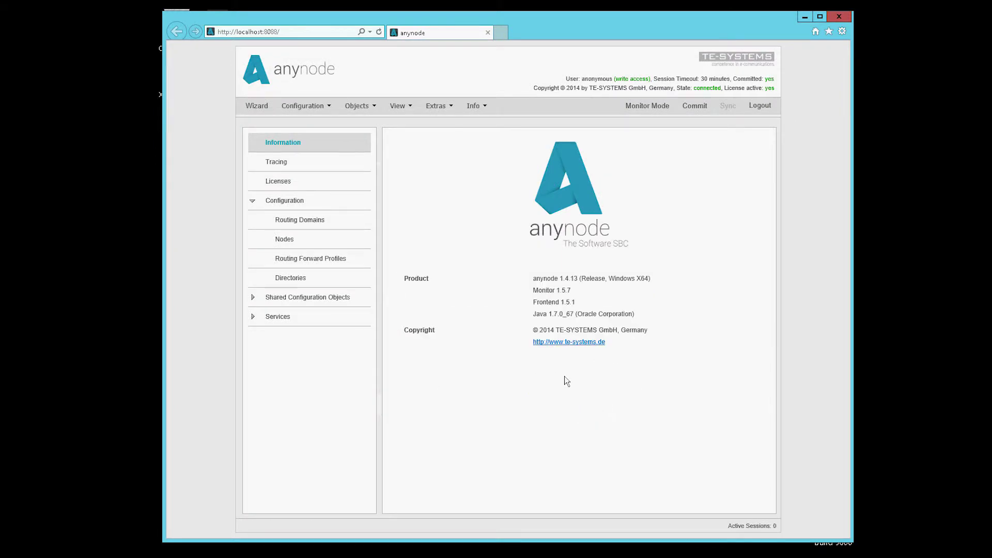
# Start the 'Microsoft Lync 2013 and a PBX or VoIP System' wizard and begin the Lync 2013 node.
pyautogui.click(262, 108)
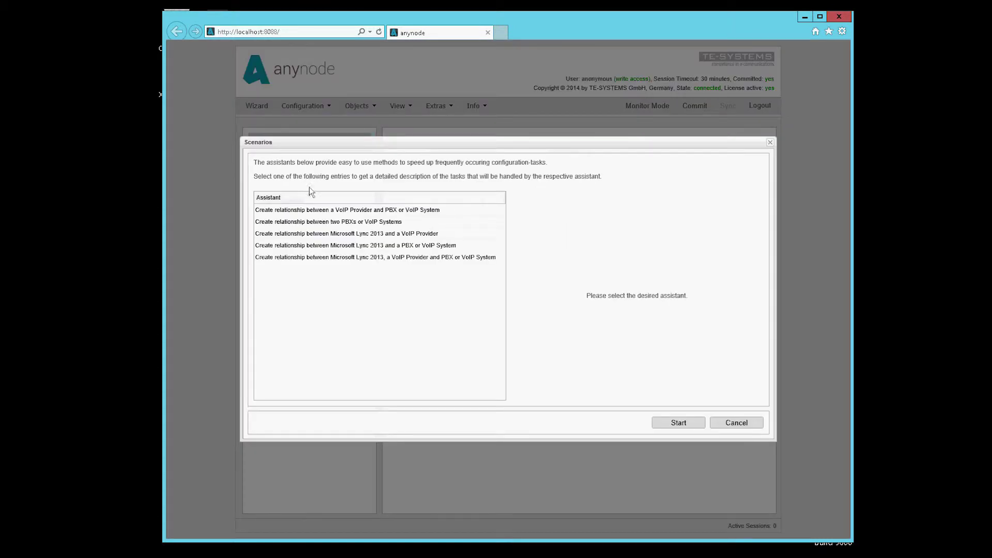
pyautogui.click(347, 222)
pyautogui.click(341, 235)
pyautogui.click(342, 246)
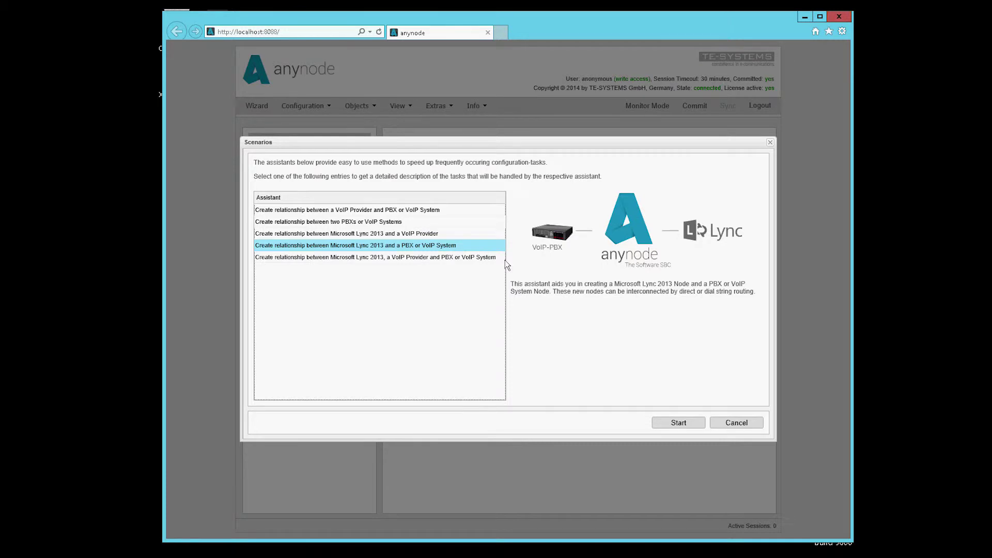
pyautogui.click(679, 423)
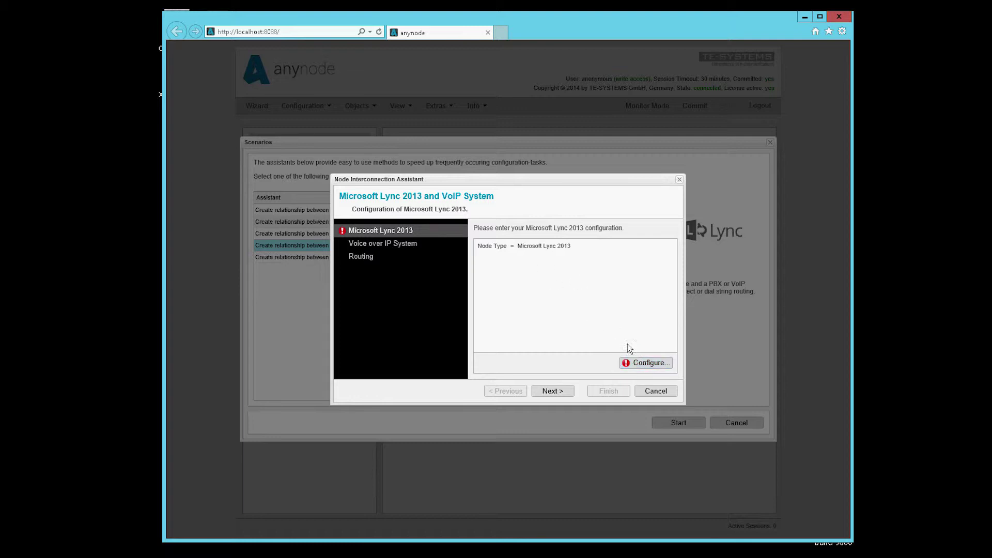
pyautogui.click(643, 369)
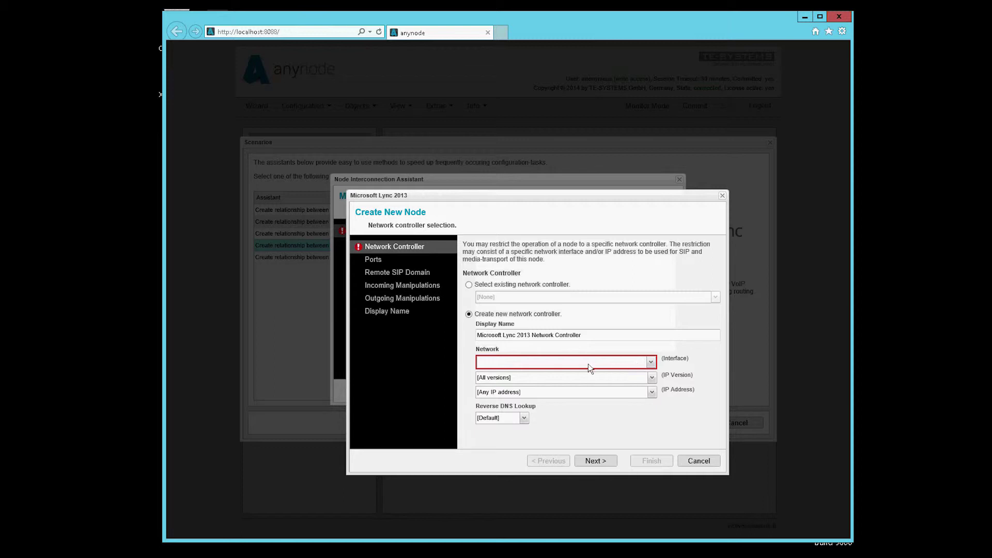
# Bind the Lync node to the Hyper-V adapter at 172.18.0.168, keeping ports 5090/5091.
pyautogui.click(542, 363)
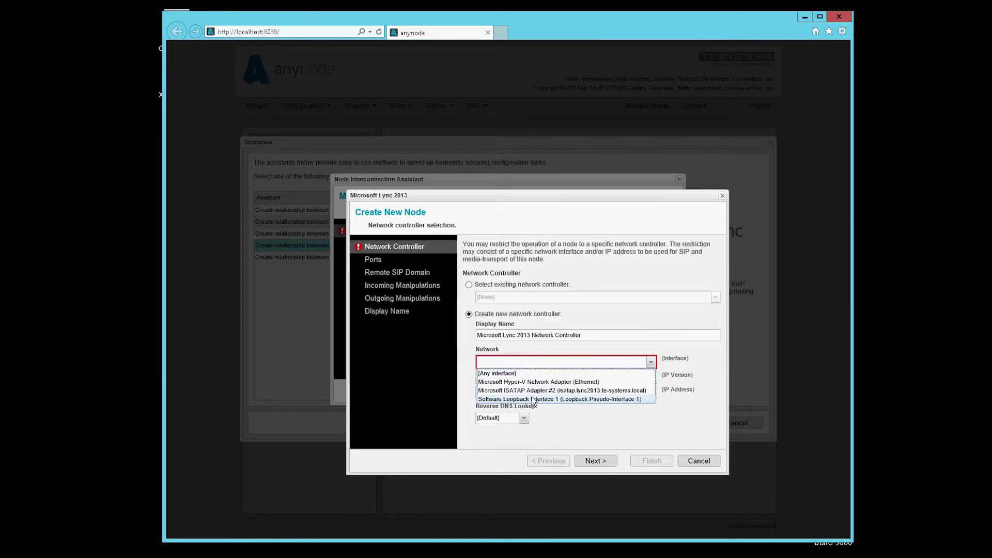
pyautogui.click(533, 383)
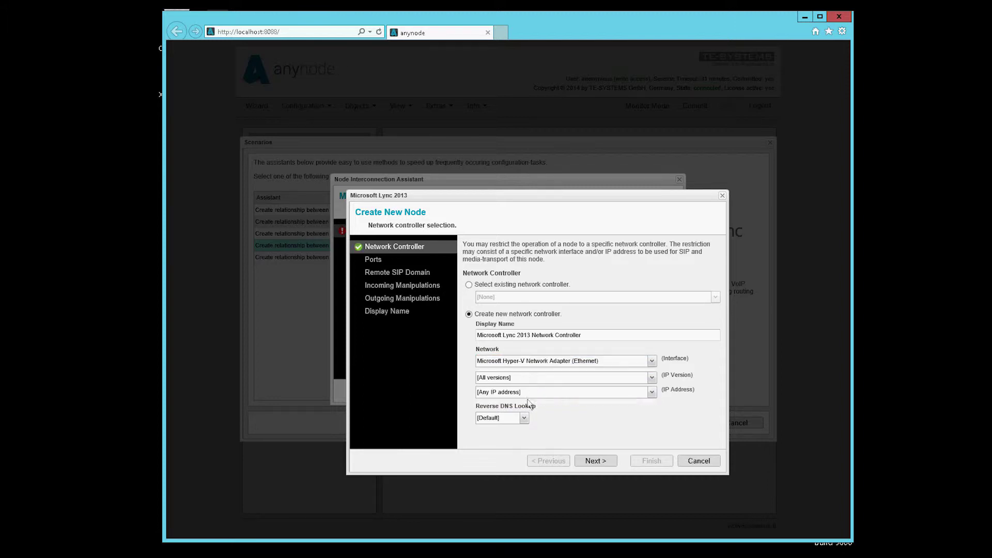
pyautogui.click(554, 396)
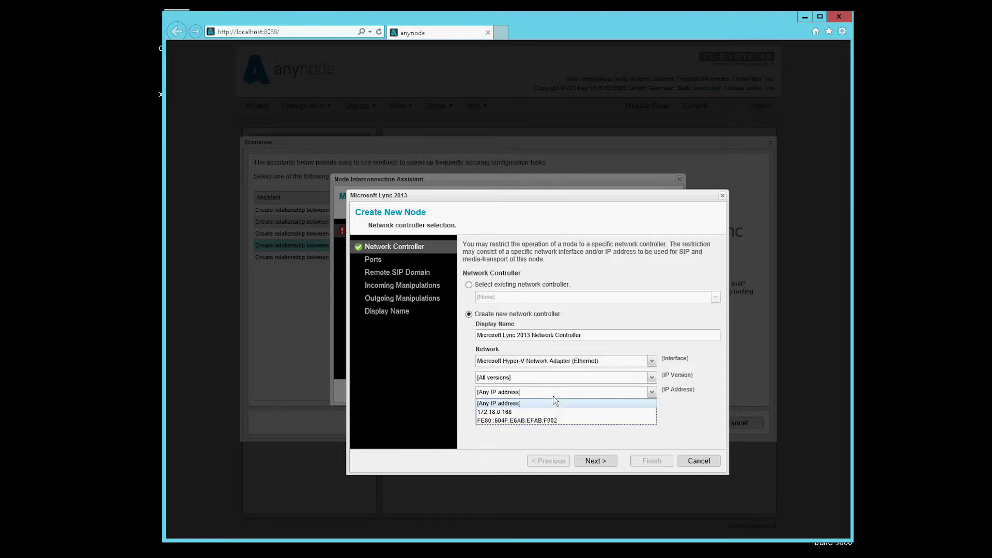
pyautogui.click(544, 411)
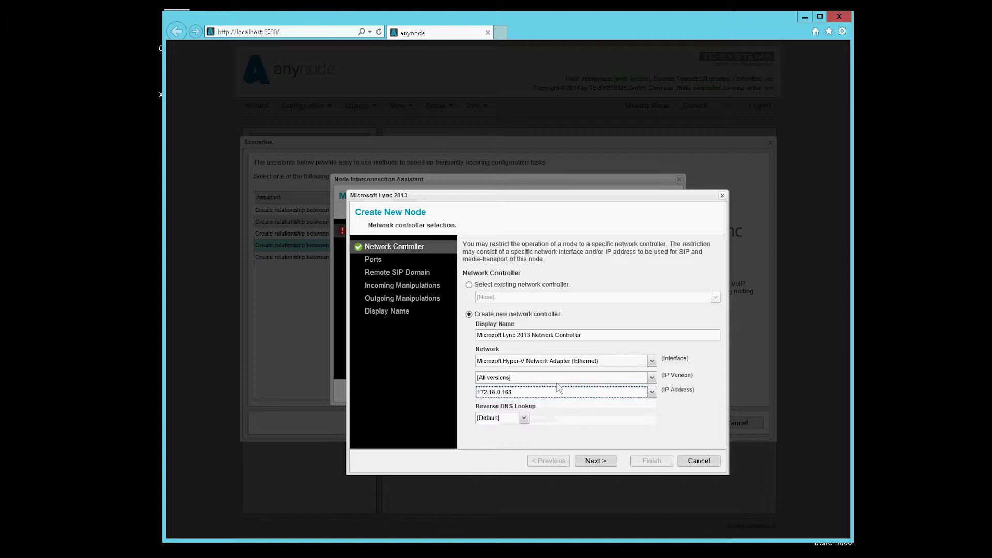
pyautogui.click(598, 461)
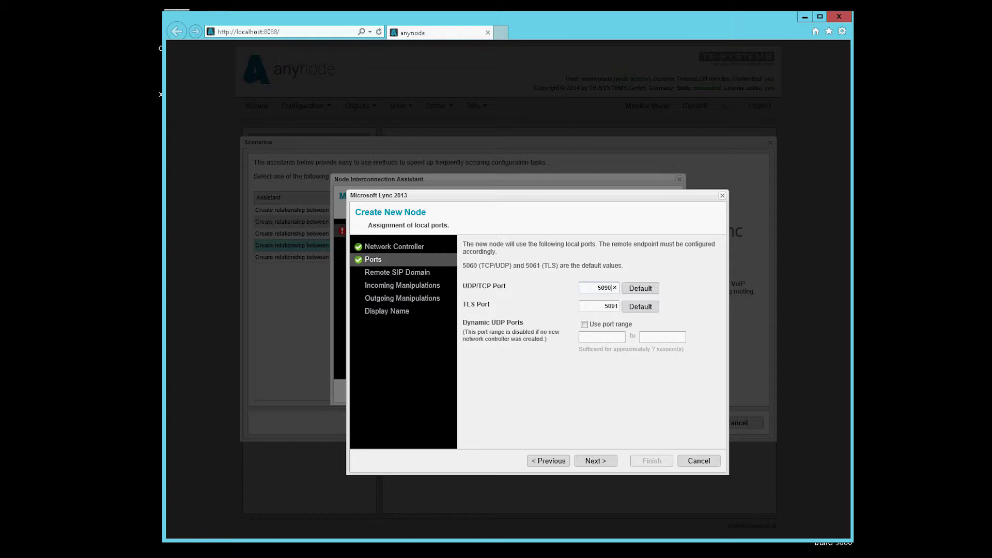
pyautogui.click(596, 462)
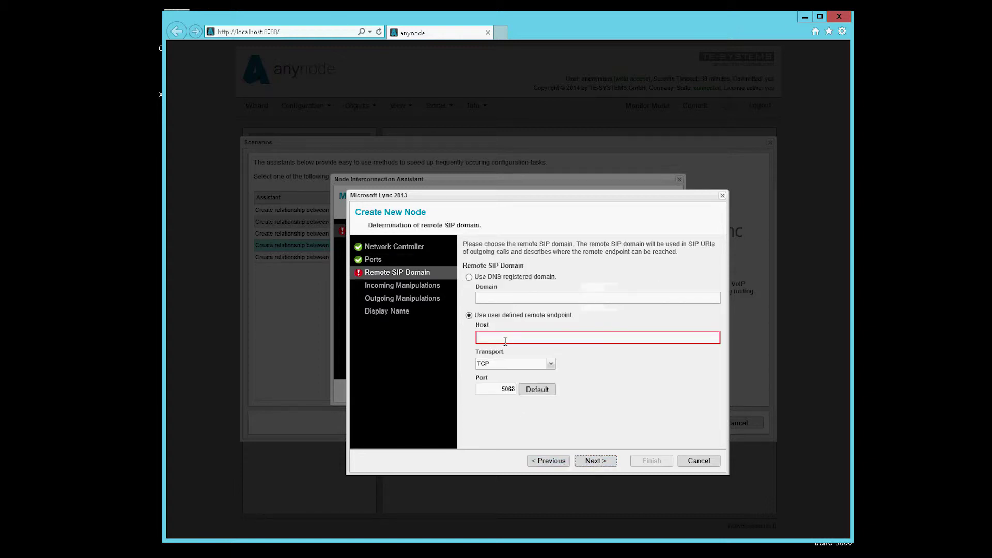
# Use DNS domain lync2013.te-systems.local, skip number manipulations, and finish the Lync 2013 node.
pyautogui.click(469, 278)
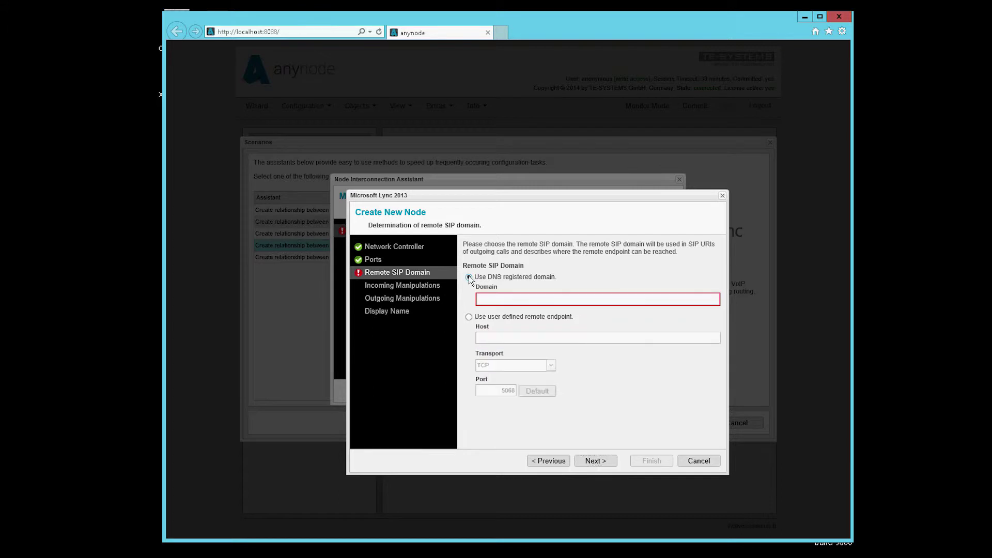
pyautogui.click(489, 301)
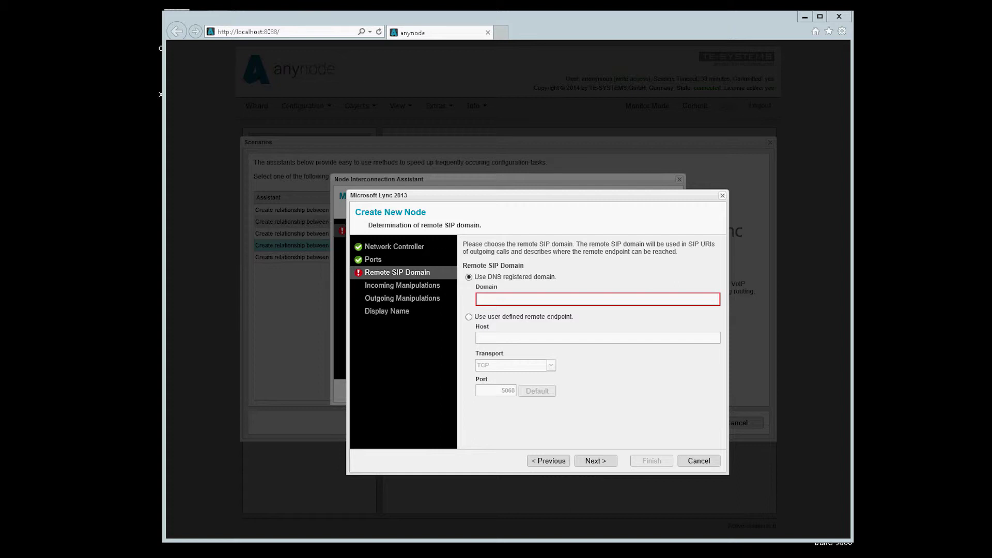
pyautogui.rightClick(508, 297)
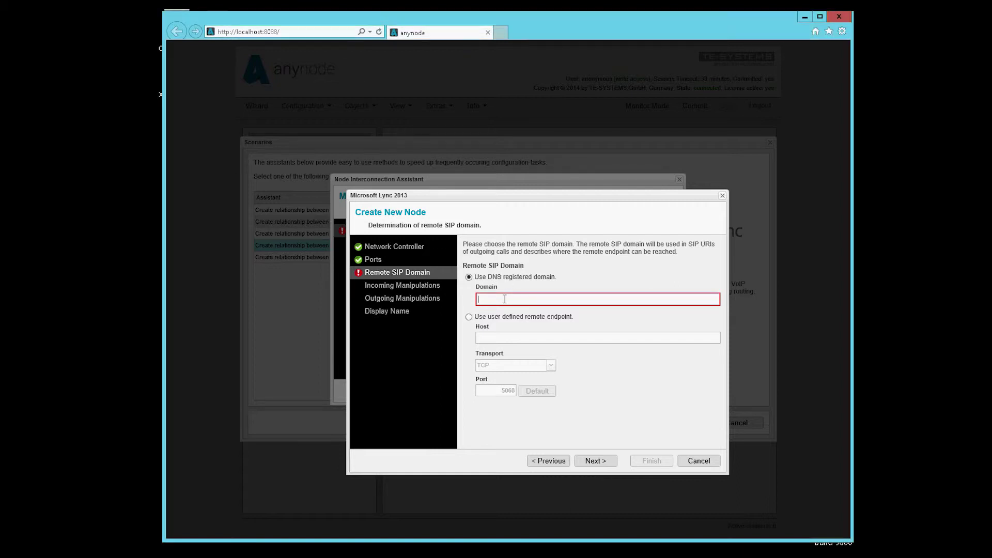
pyautogui.click(533, 344)
pyautogui.click(596, 462)
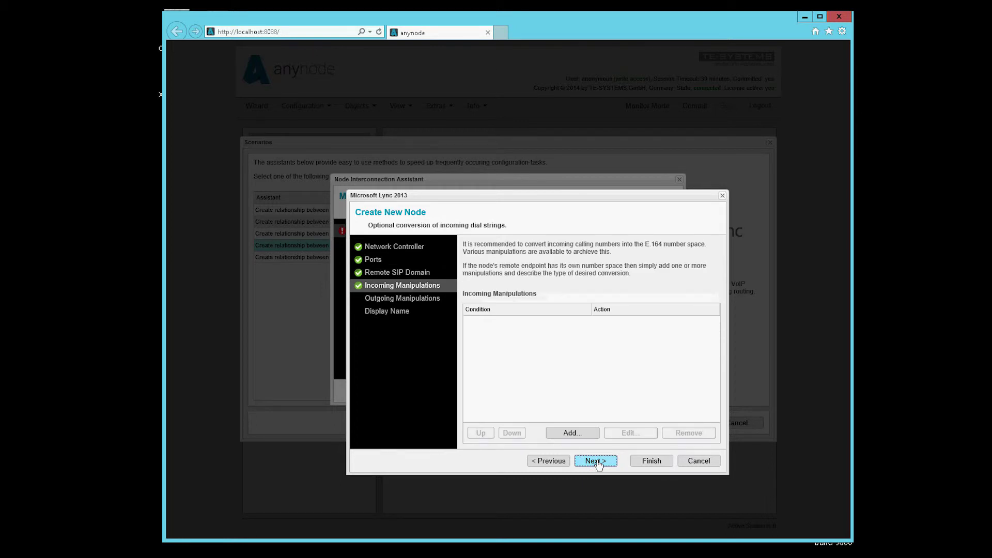
pyautogui.click(596, 462)
pyautogui.click(597, 462)
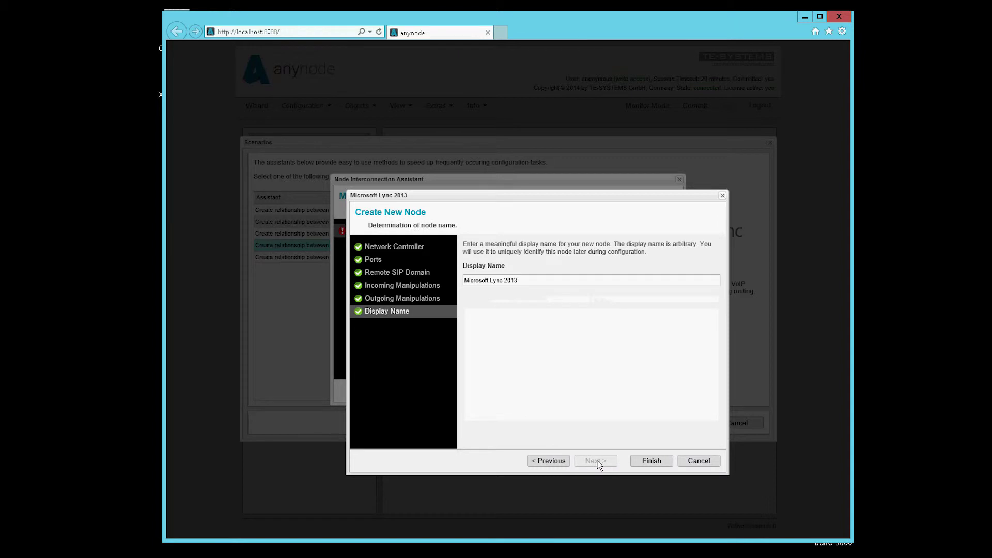
pyautogui.click(648, 461)
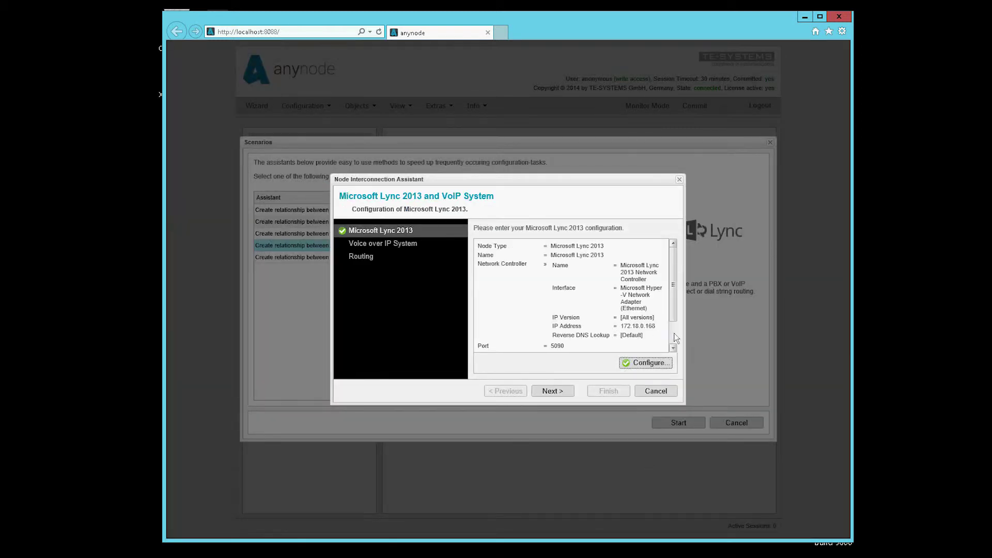
# Create the Voice over IP System node from the XCAPI (localhost) preset.
pyautogui.scroll(-2, 680, 334)
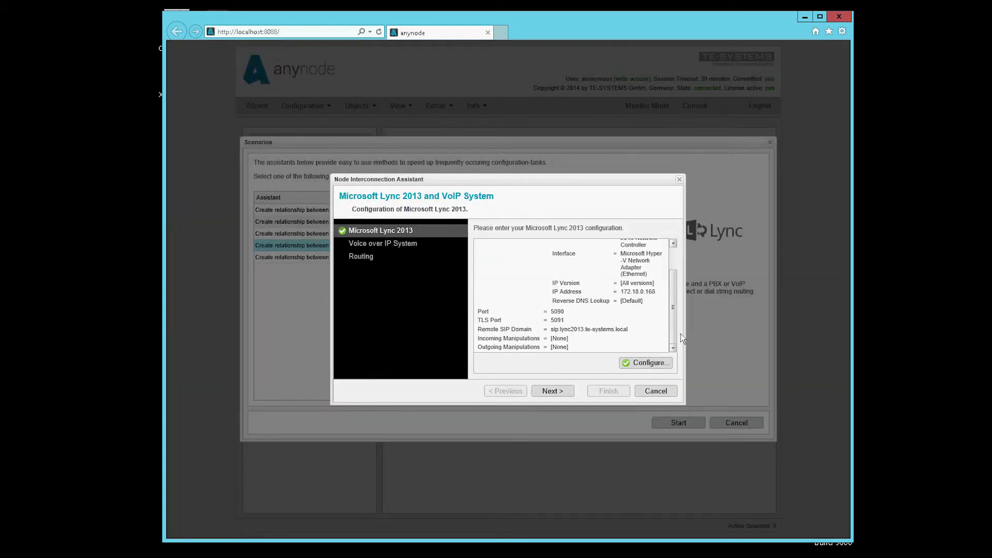
pyautogui.click(385, 246)
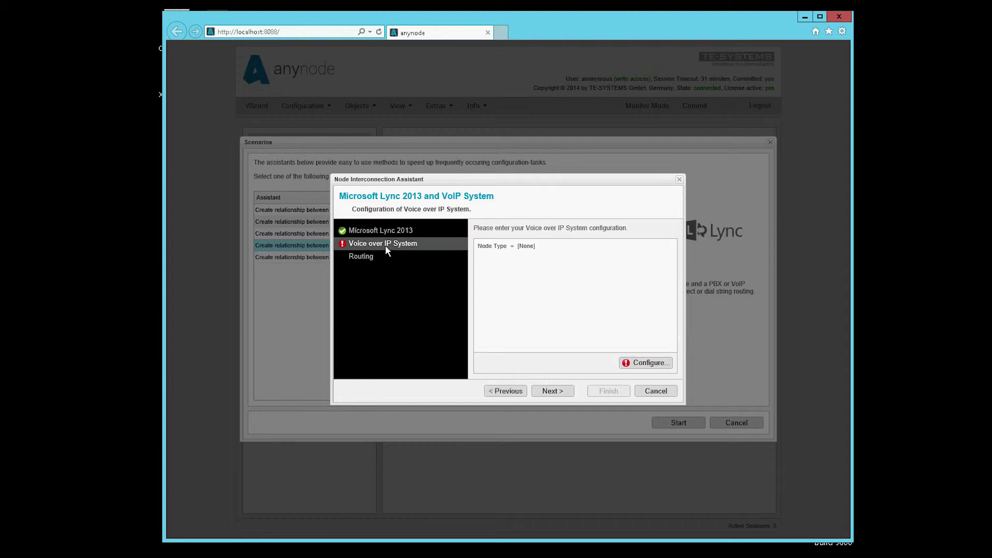
pyautogui.click(636, 363)
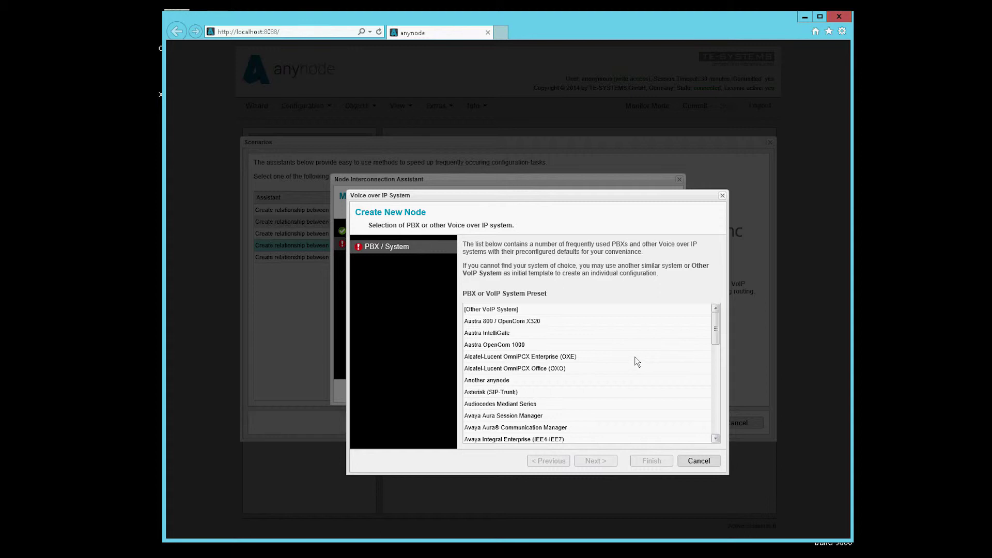
pyautogui.click(634, 358)
pyautogui.scroll(-3, 631, 370)
pyautogui.scroll(-3, 630, 373)
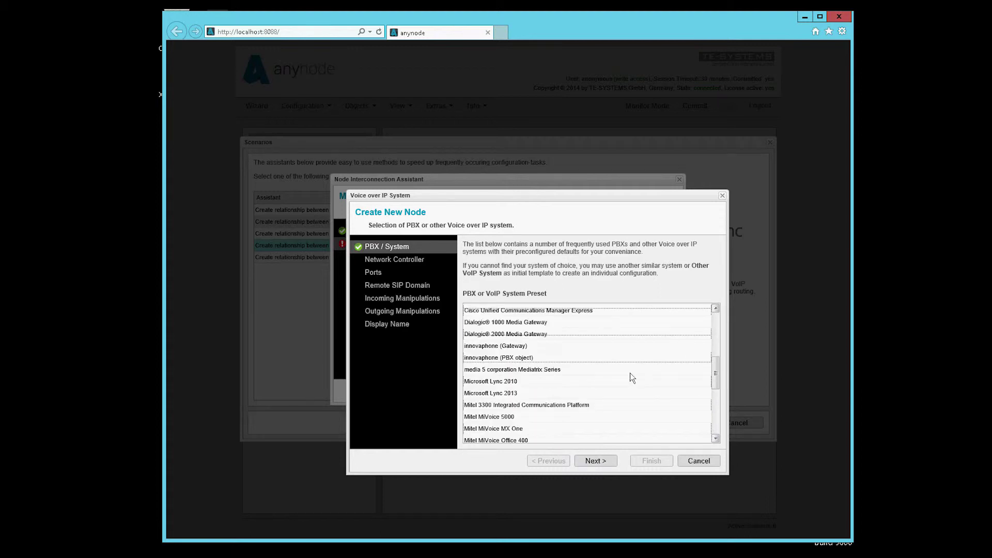
pyautogui.scroll(-4, 631, 373)
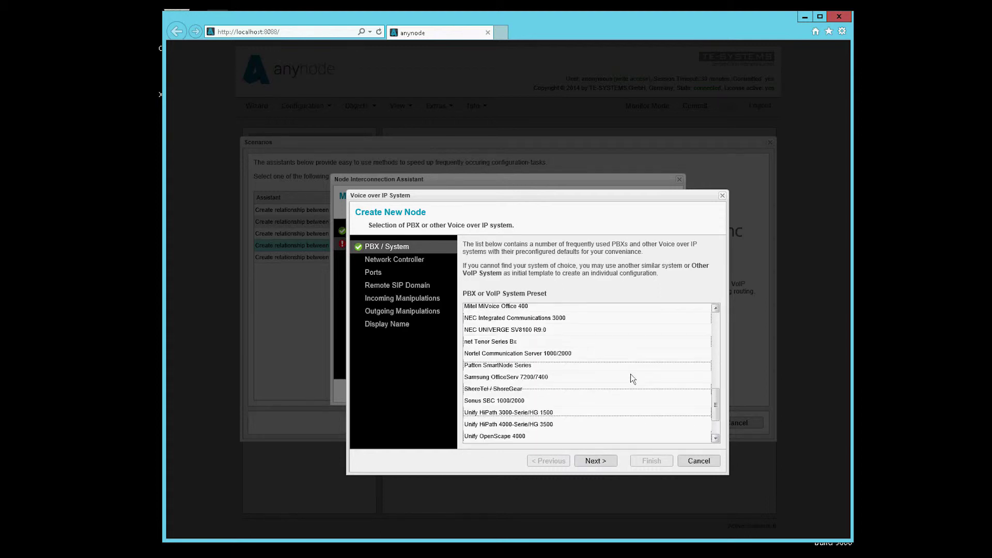
pyautogui.scroll(-1, 630, 374)
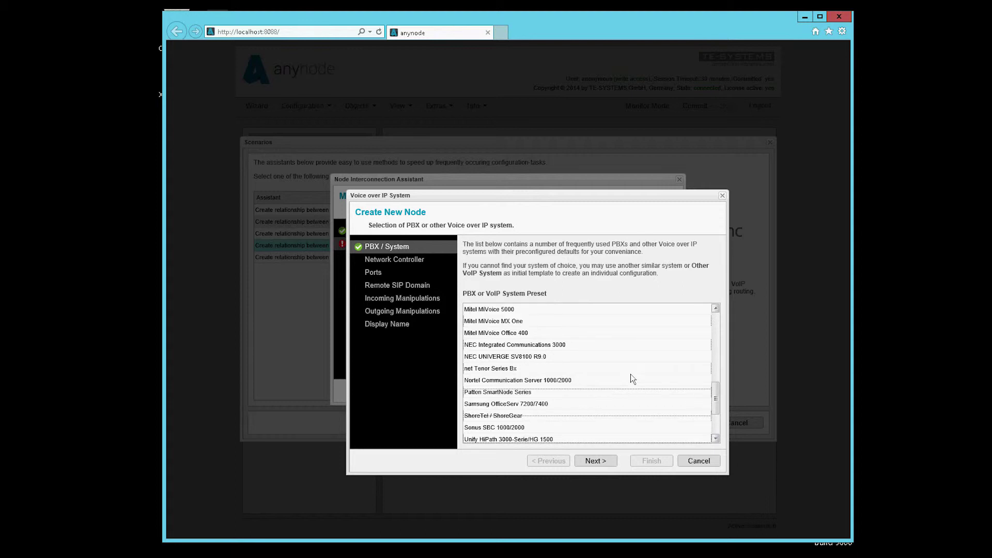
pyautogui.scroll(-1, 630, 376)
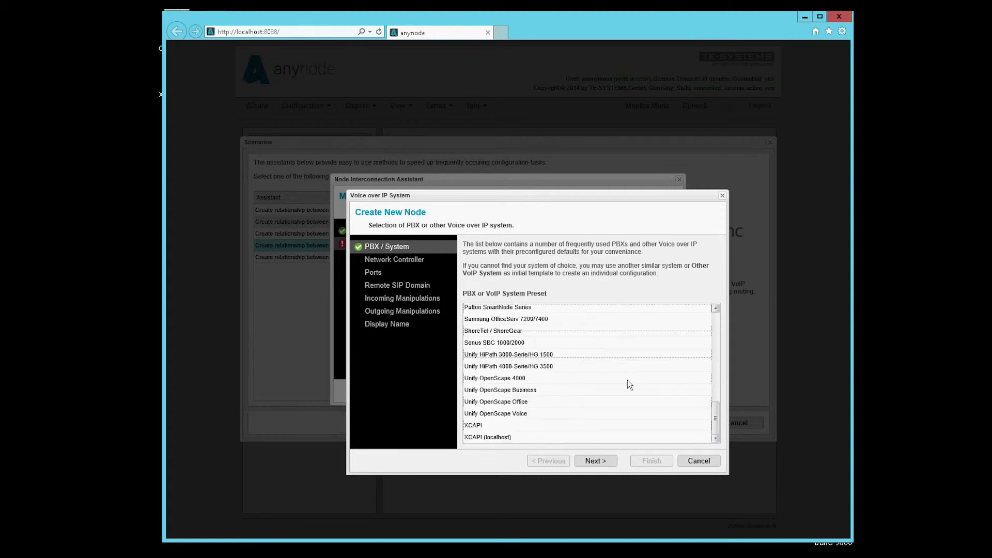
pyautogui.click(516, 437)
# Rename the node to XCAPI by removing '(localhost)' and finish creating it.
pyautogui.click(587, 463)
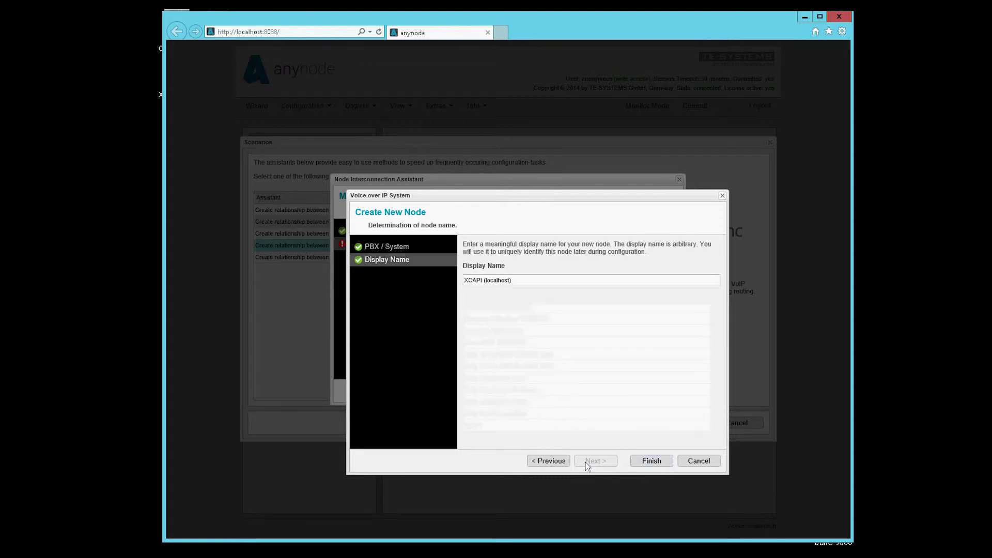
pyautogui.click(486, 280)
pyautogui.hotkey('shift', 'End')
pyautogui.press('BackSpace')
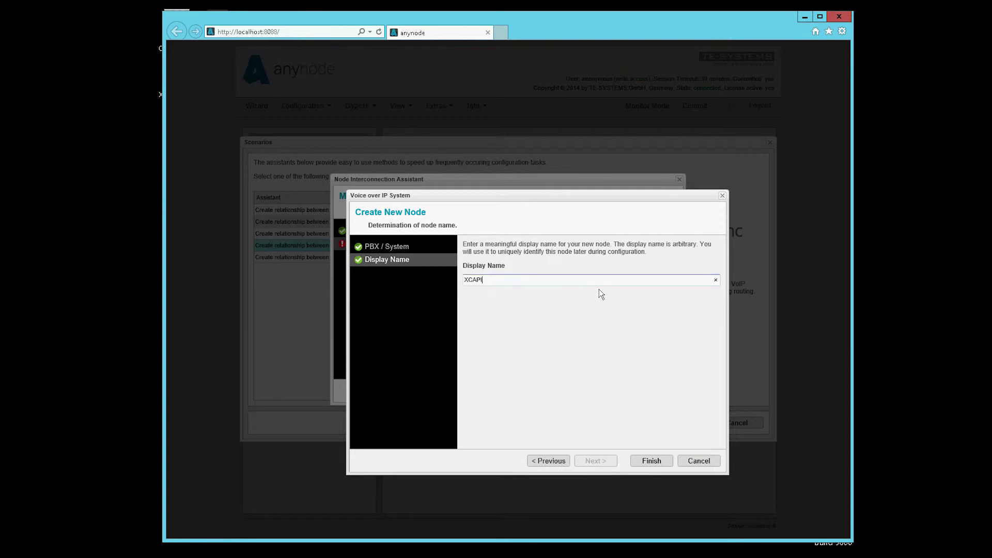
pyautogui.click(642, 460)
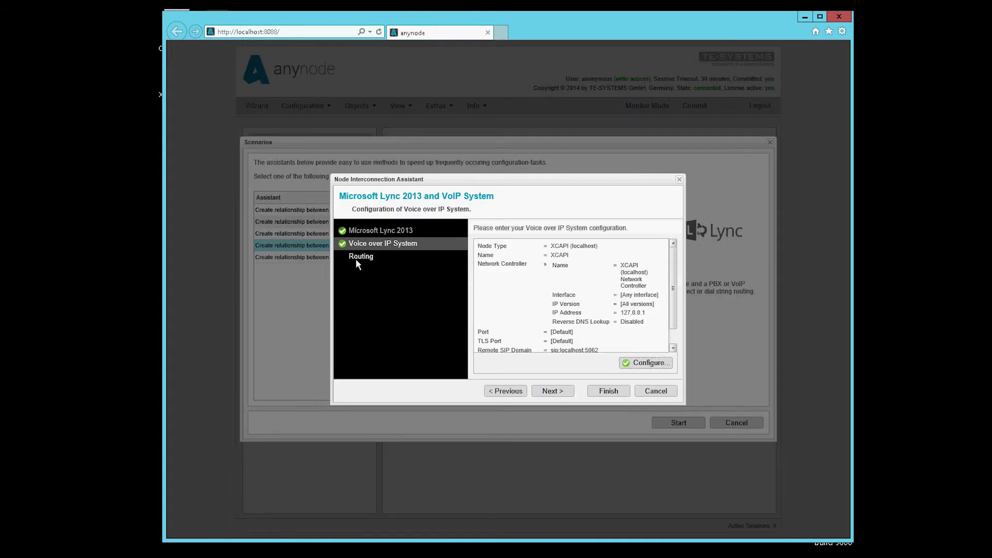
pyautogui.click(355, 259)
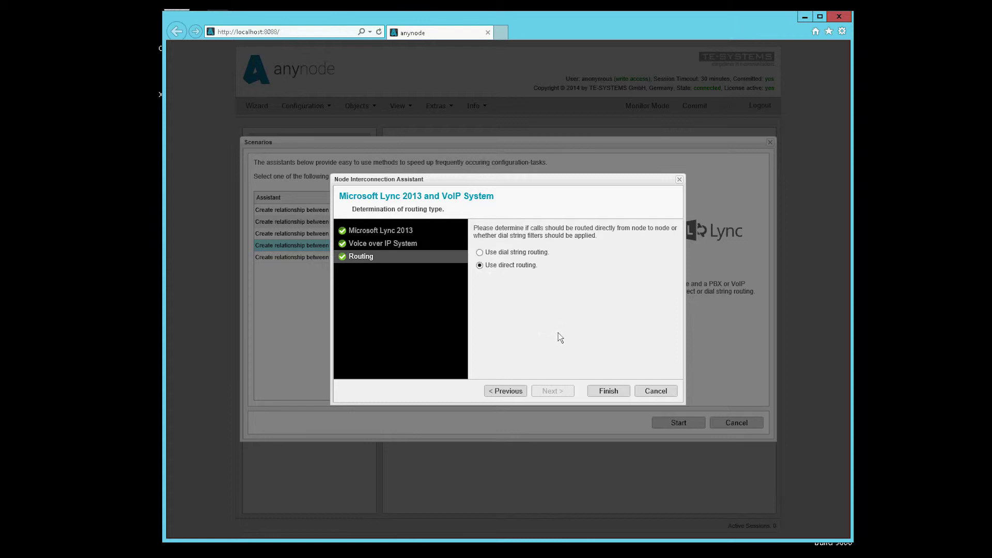
# Finish the assistant with direct routing, then review the Microsoft Lync 2013 and XCAPI nodes.
pyautogui.click(608, 391)
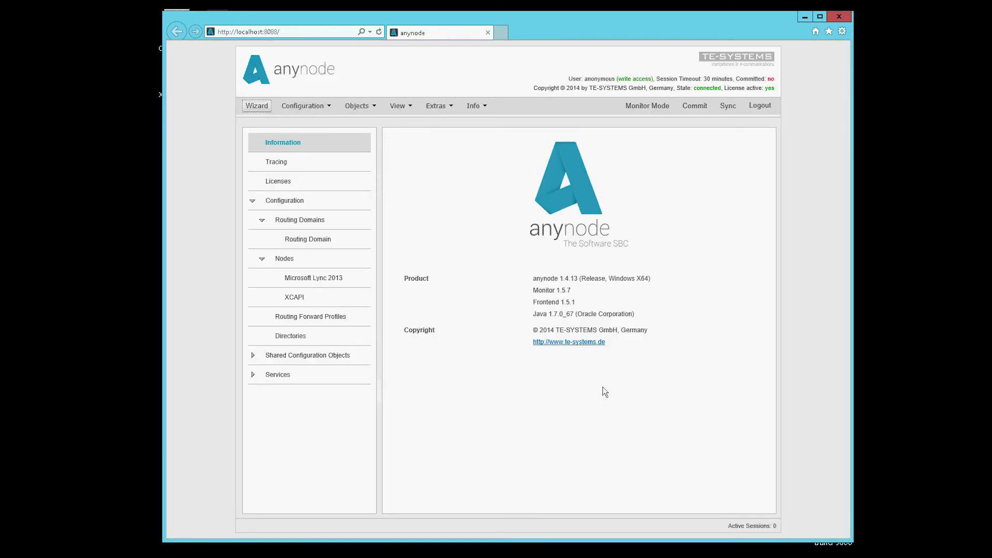
pyautogui.click(294, 287)
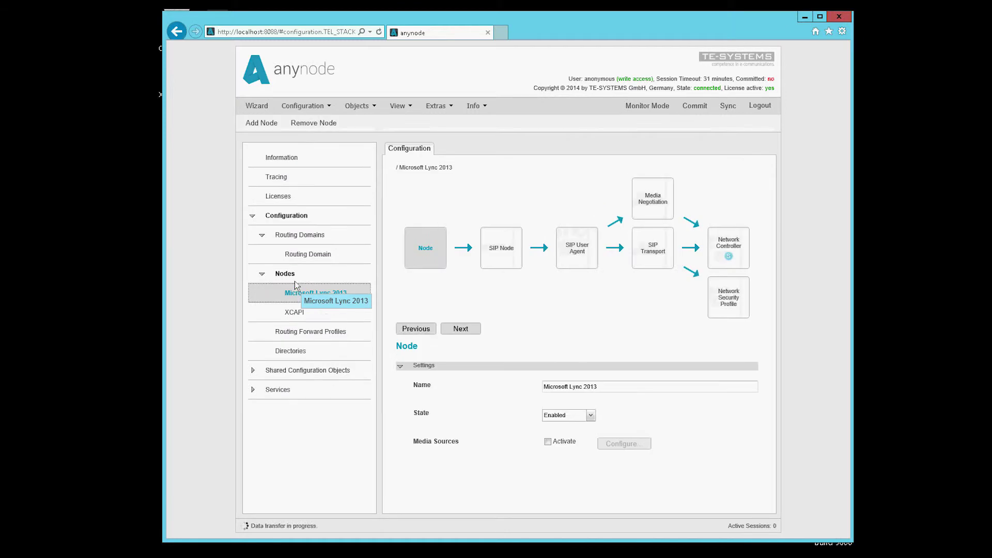
pyautogui.click(290, 313)
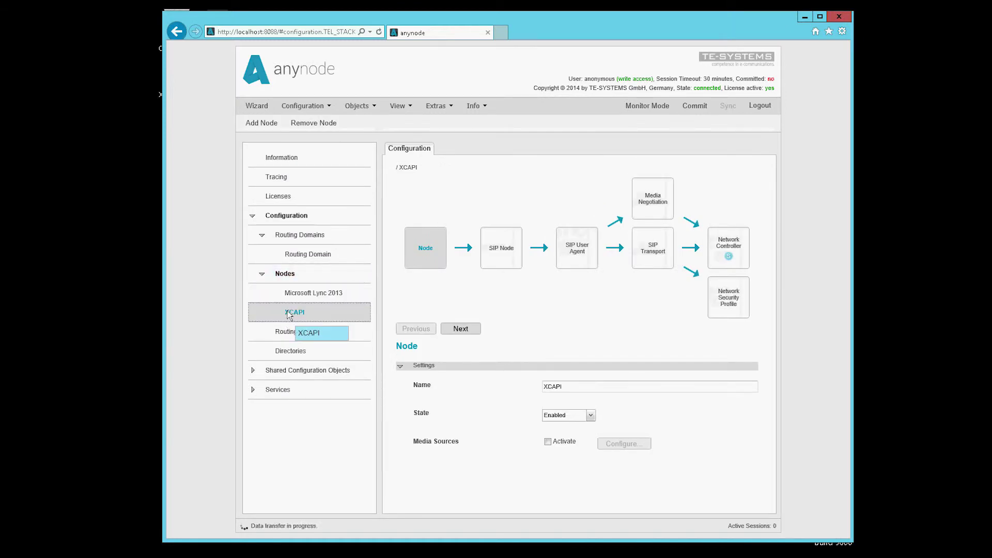
pyautogui.click(307, 256)
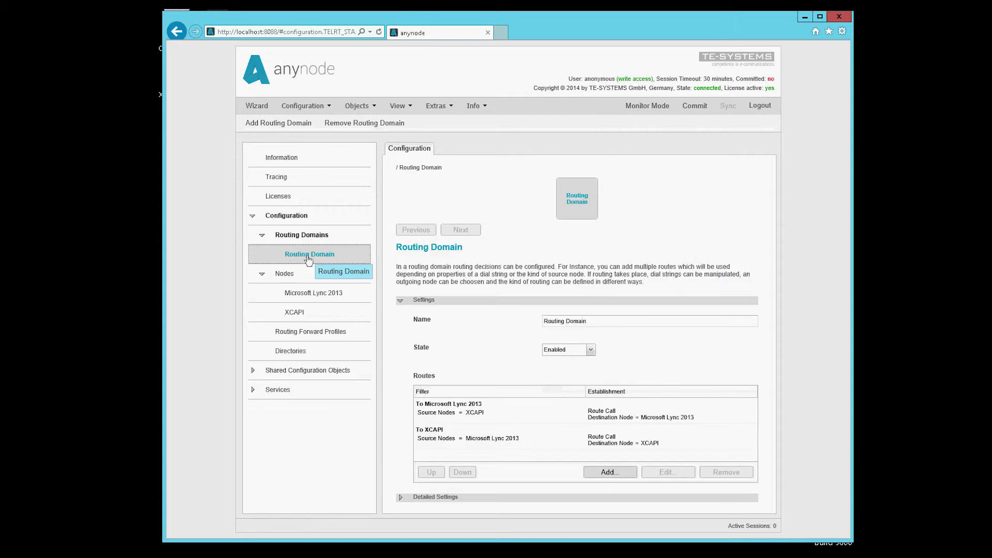
# Inspect the 'To Microsoft Lync 2013' and 'To XCAPI' routes in the Routing Domain.
pyautogui.click(495, 414)
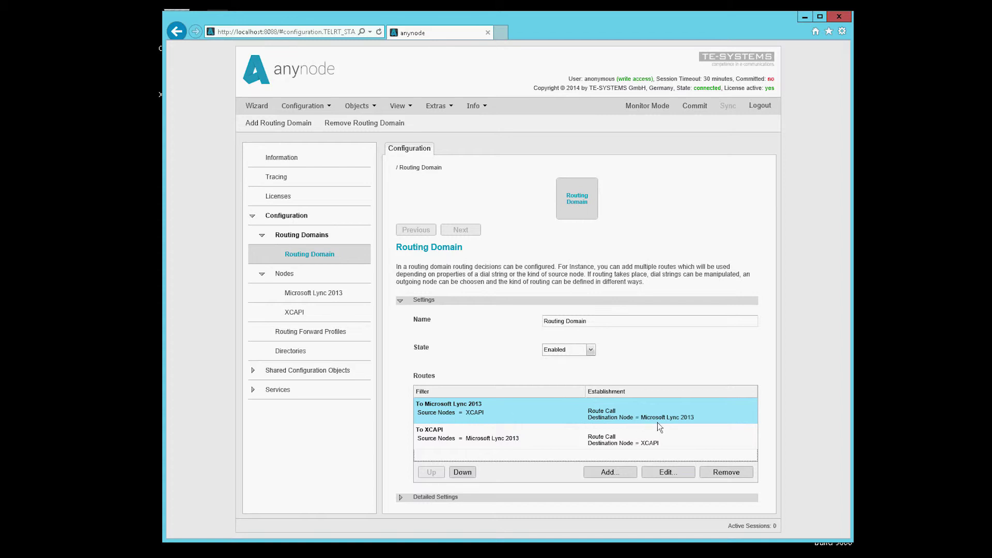
pyautogui.click(518, 442)
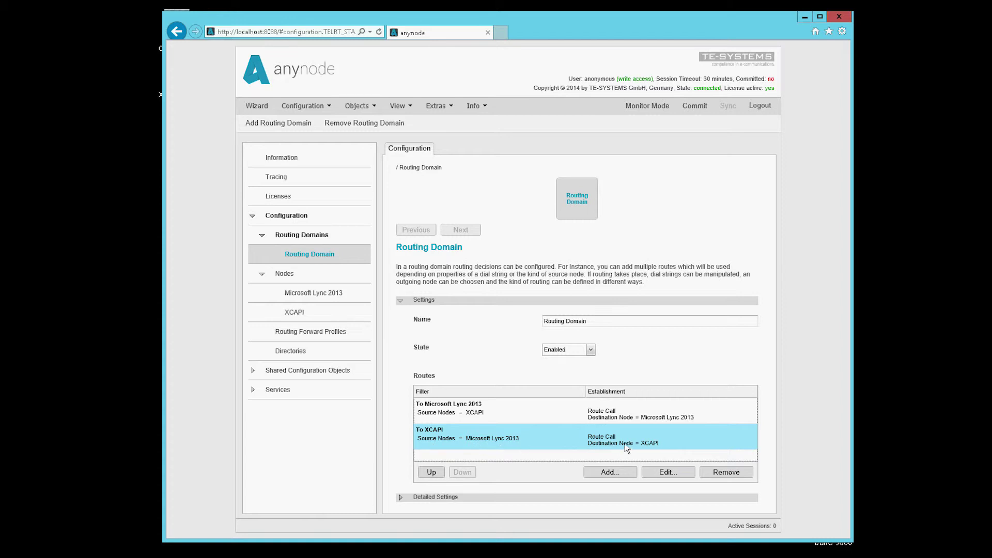
pyautogui.click(611, 418)
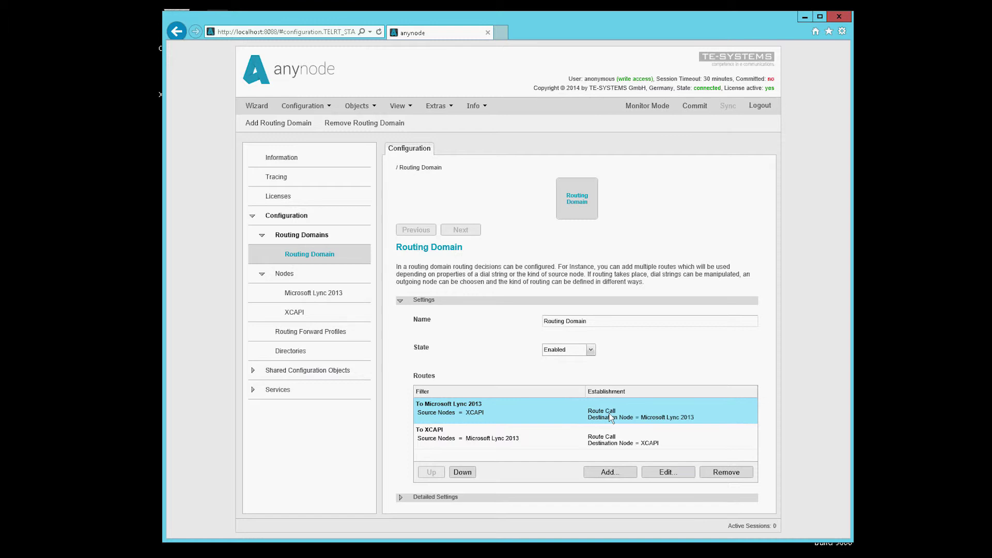
# Give the To Microsoft Lync 2013 route a new forward profile with Passthrough media mode.
pyautogui.doubleClick(611, 418)
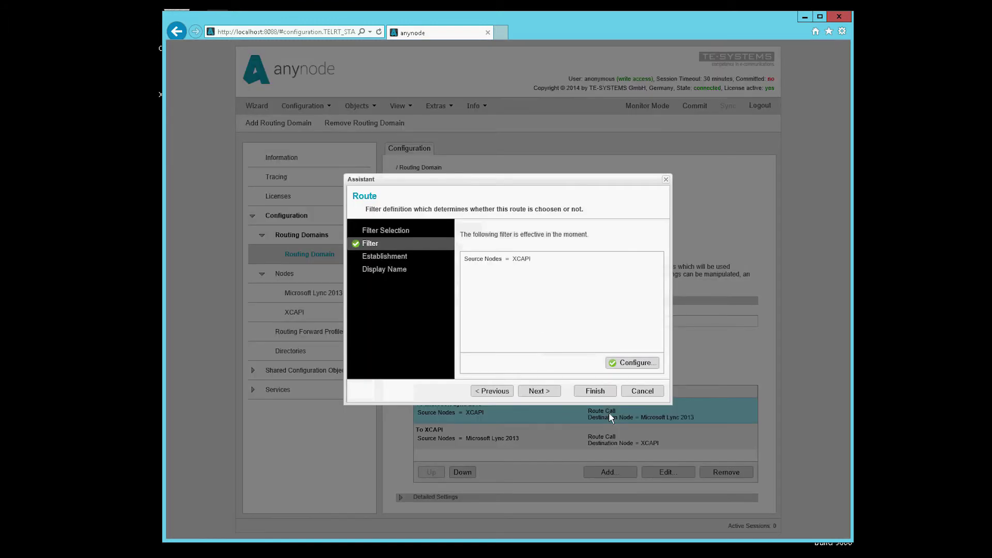
pyautogui.click(378, 257)
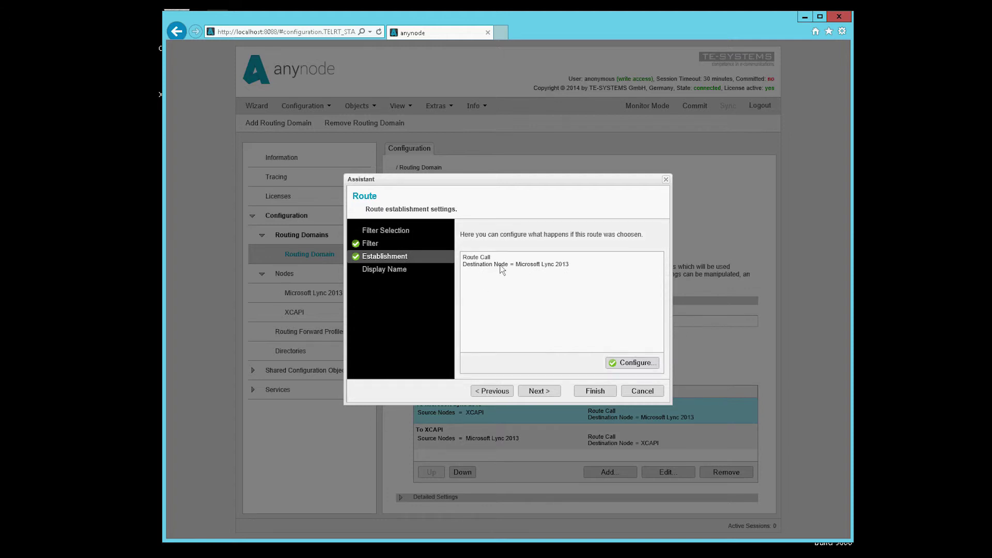
pyautogui.click(639, 364)
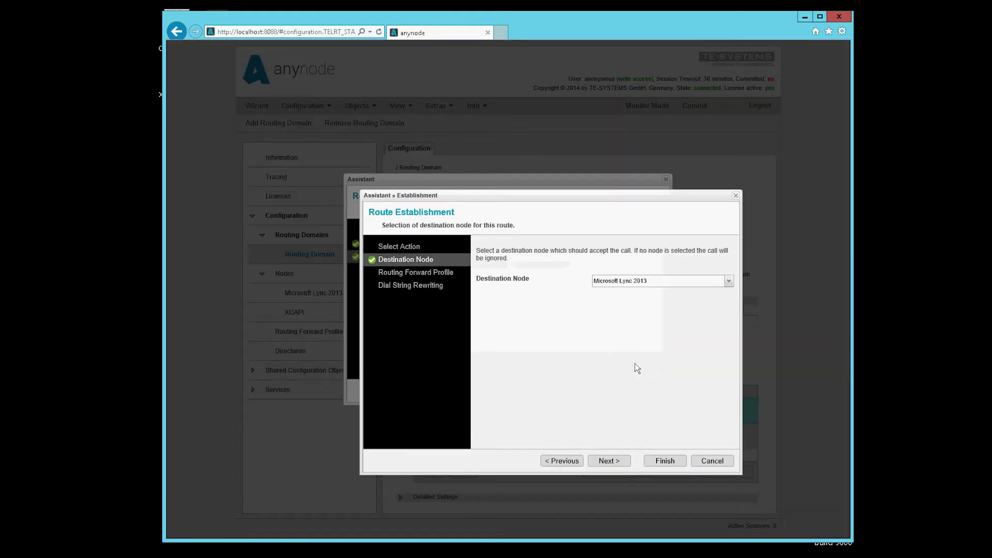
pyautogui.click(429, 273)
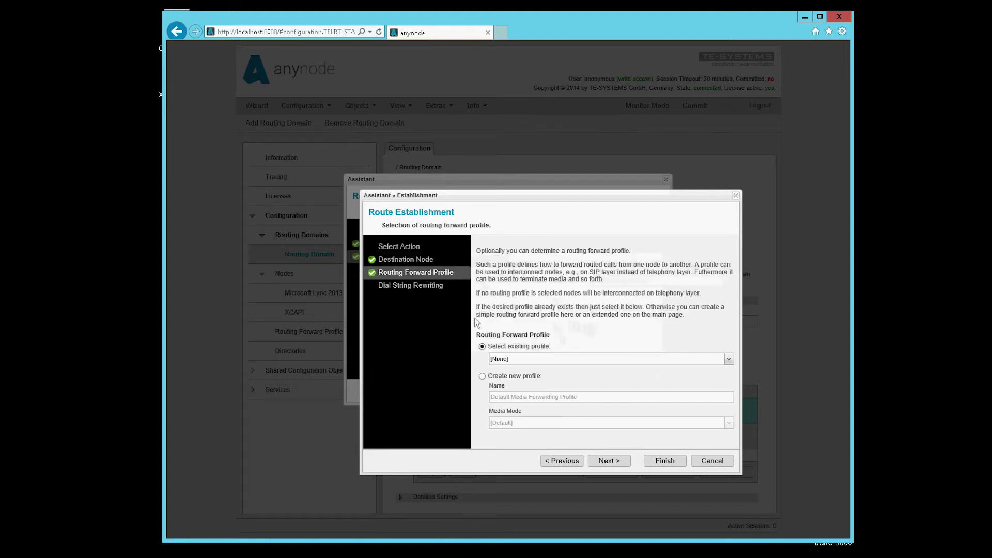
pyautogui.click(506, 359)
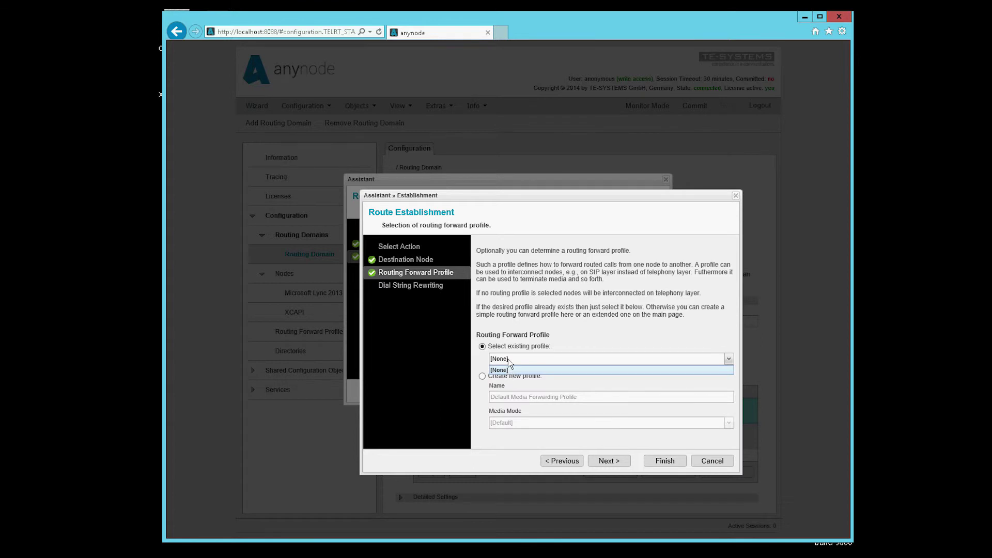
pyautogui.click(508, 368)
pyautogui.click(490, 377)
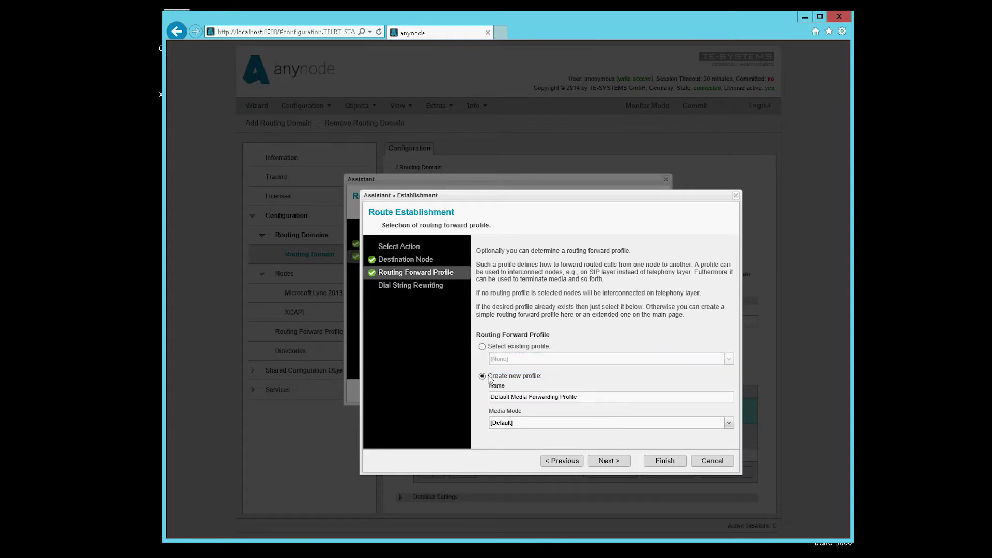
pyautogui.click(504, 421)
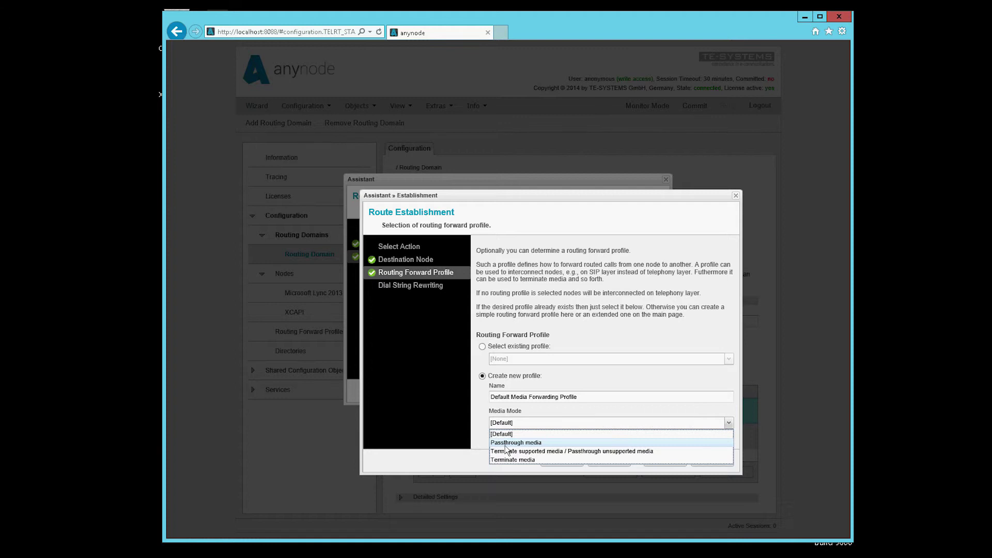
pyautogui.click(509, 443)
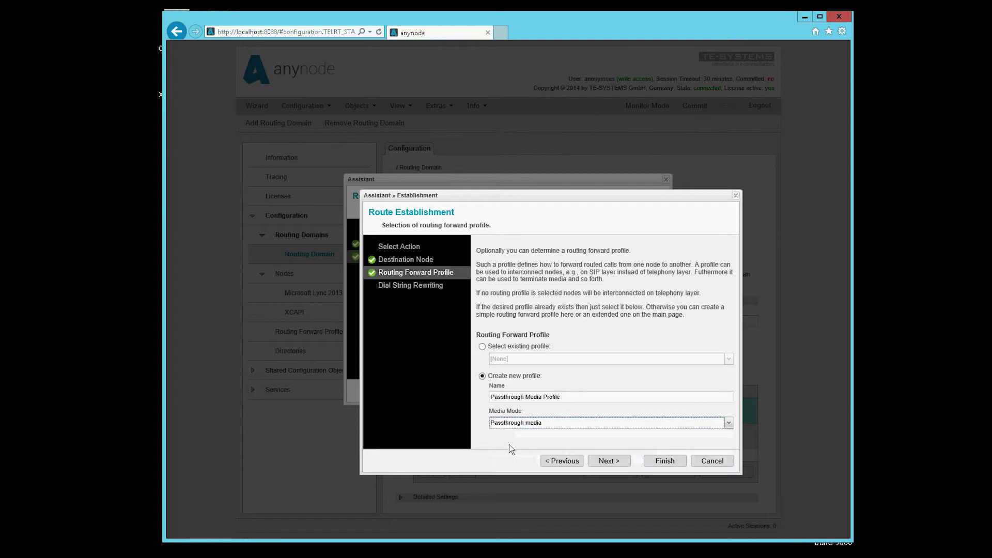
pyautogui.click(604, 462)
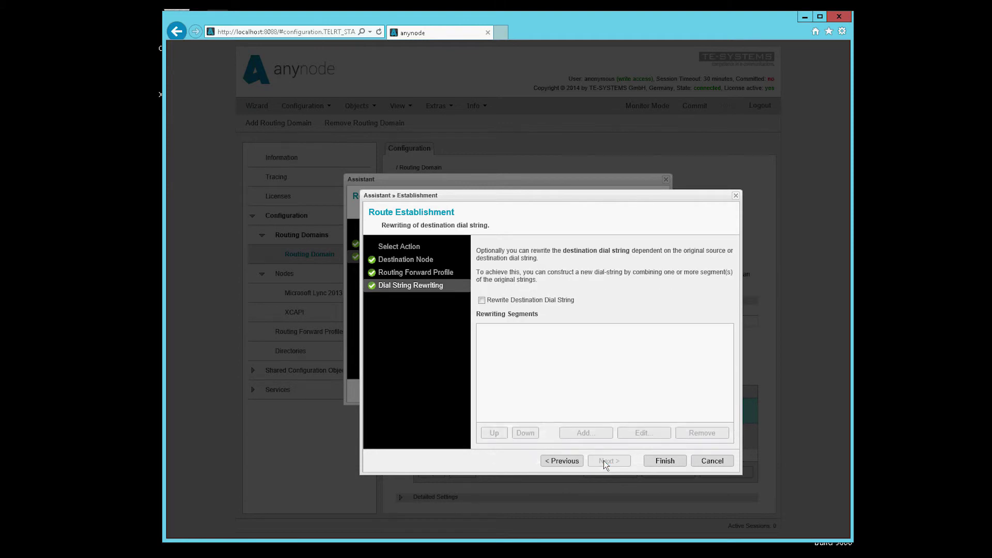
pyautogui.click(664, 460)
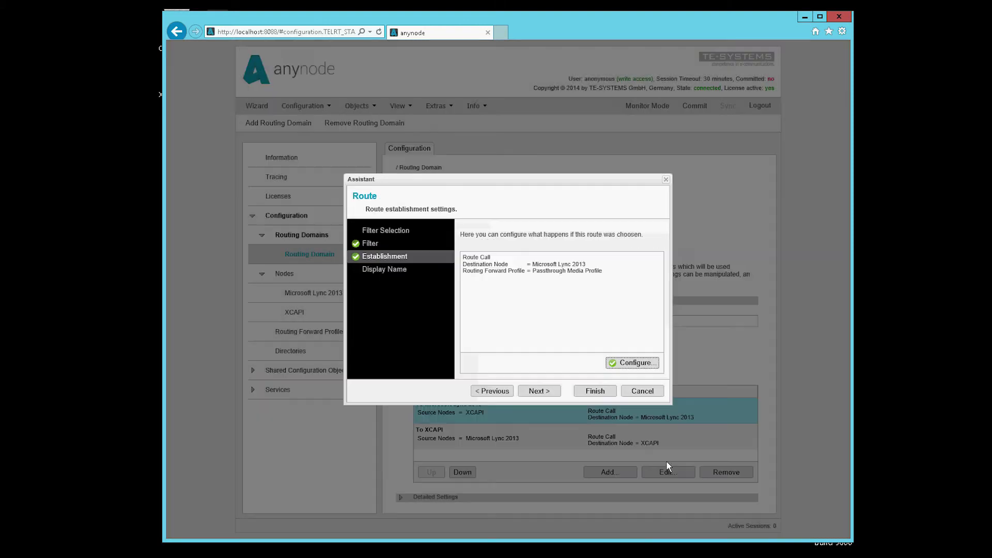
pyautogui.click(594, 392)
# Assign the existing Passthrough Media Profile to the To XCAPI route's establishment settings.
pyautogui.click(593, 449)
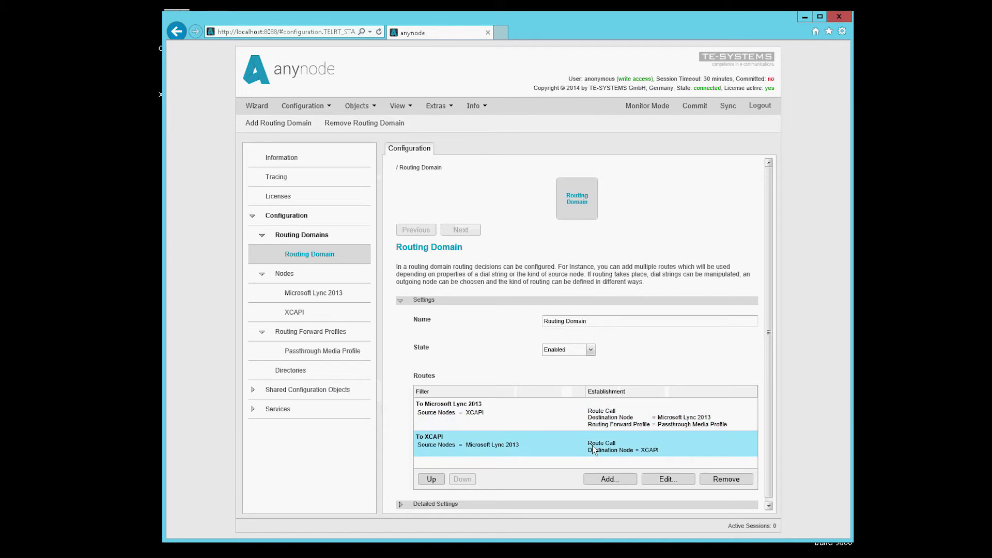
pyautogui.doubleClick(650, 438)
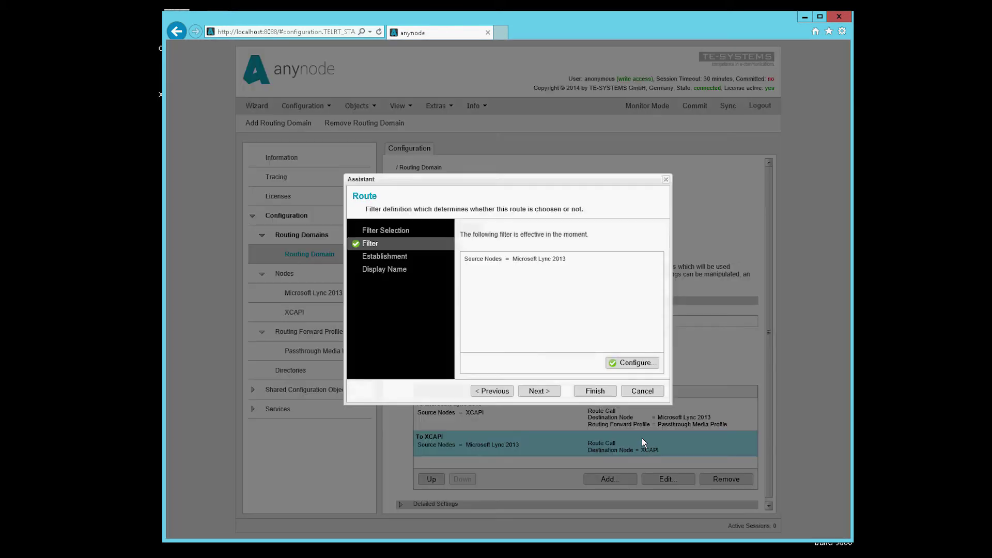
pyautogui.click(394, 257)
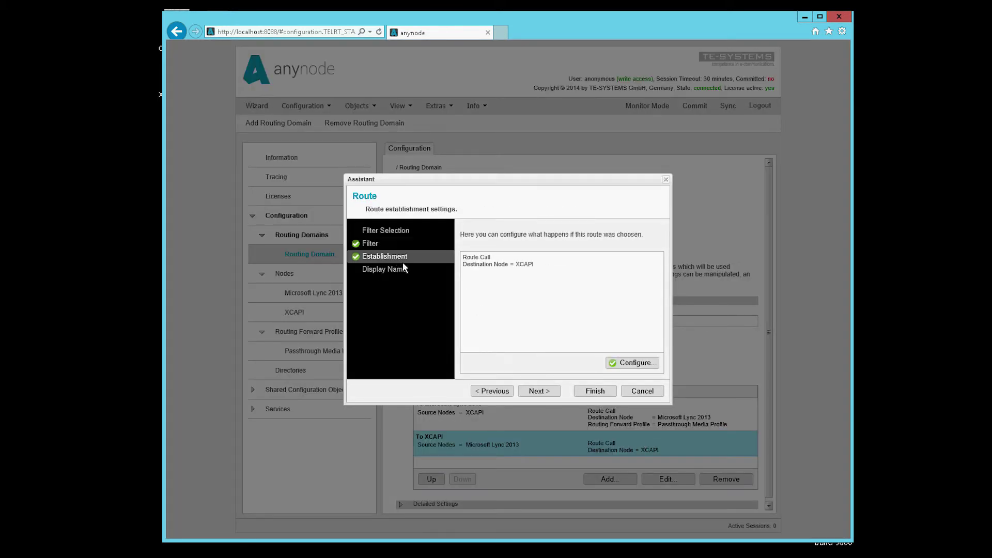
pyautogui.click(619, 364)
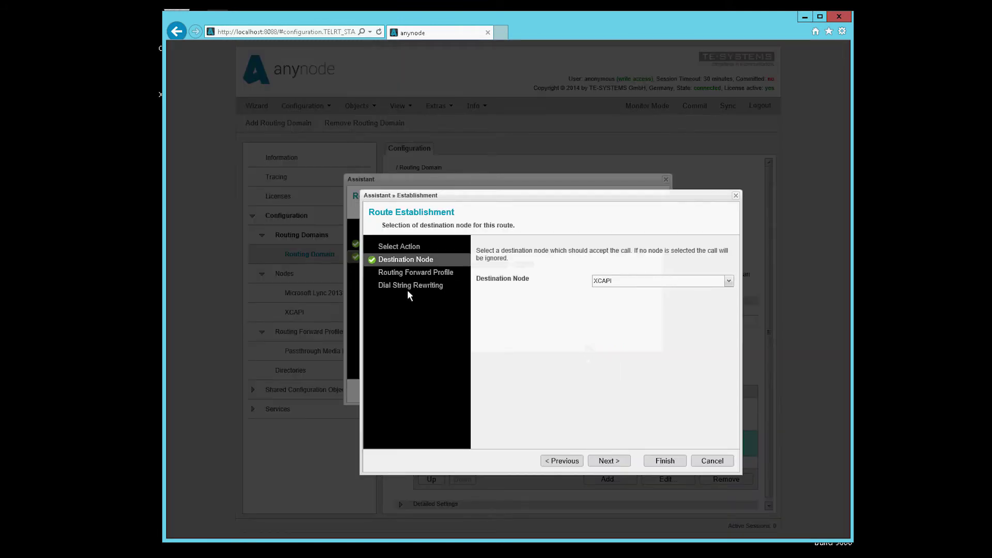
pyautogui.click(405, 274)
pyautogui.click(494, 376)
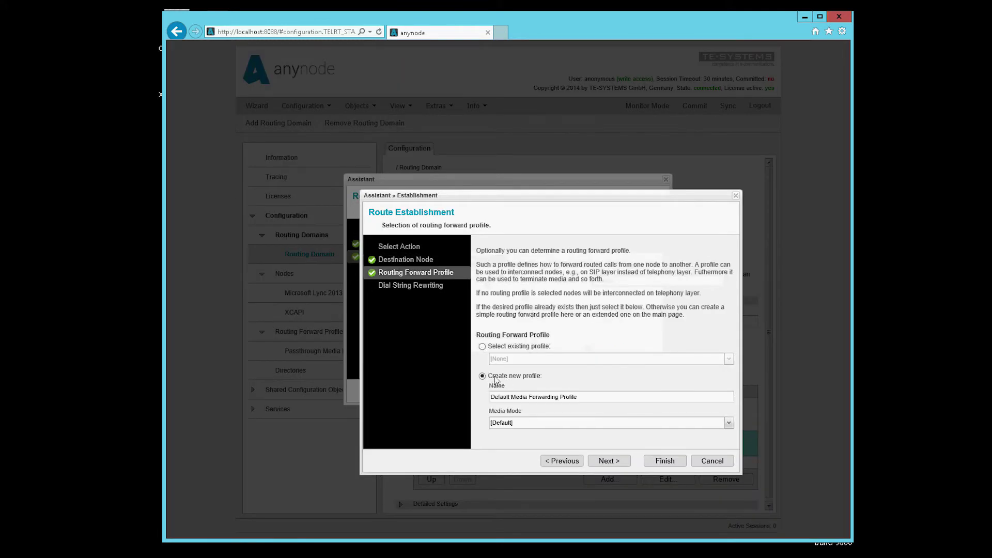
pyautogui.click(483, 346)
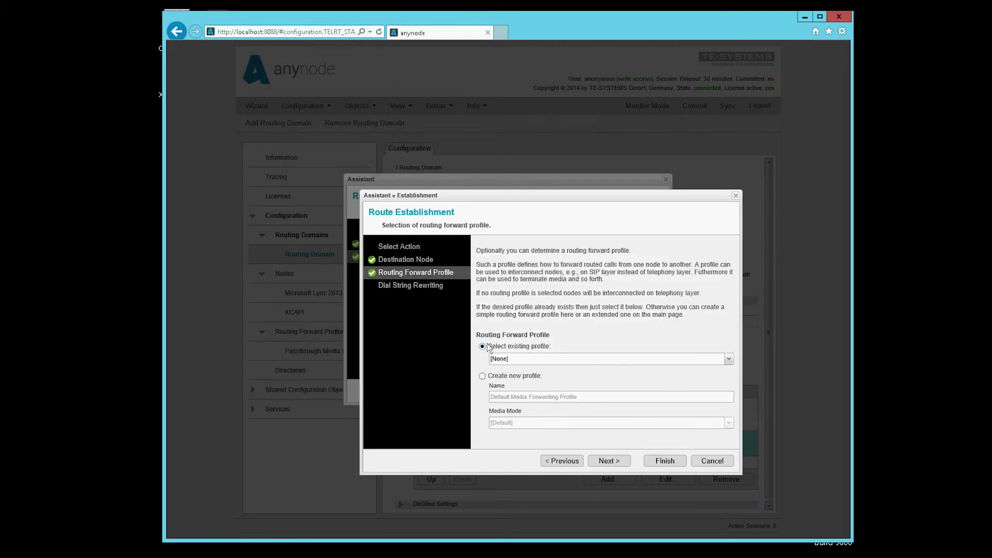
pyautogui.click(502, 359)
pyautogui.click(506, 378)
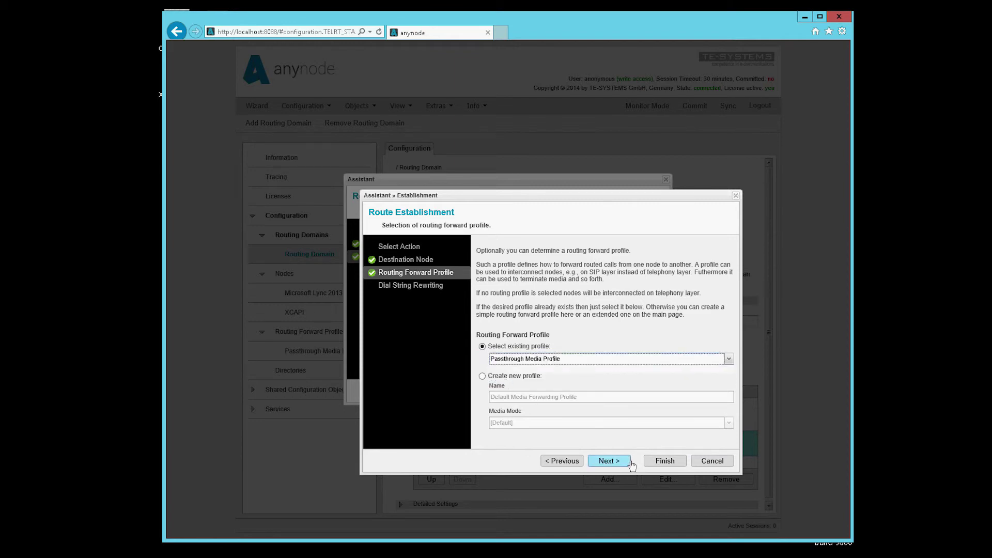
pyautogui.click(661, 460)
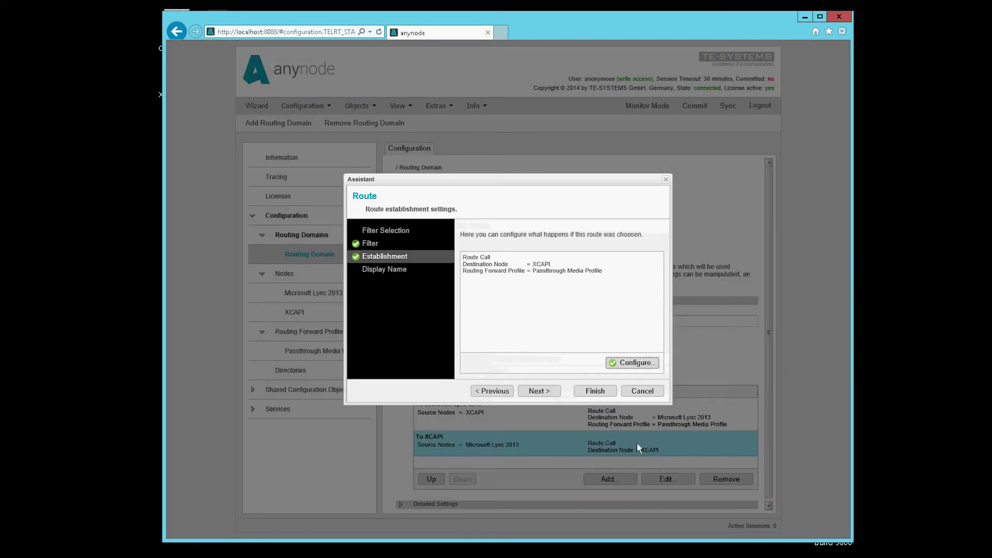
pyautogui.click(600, 392)
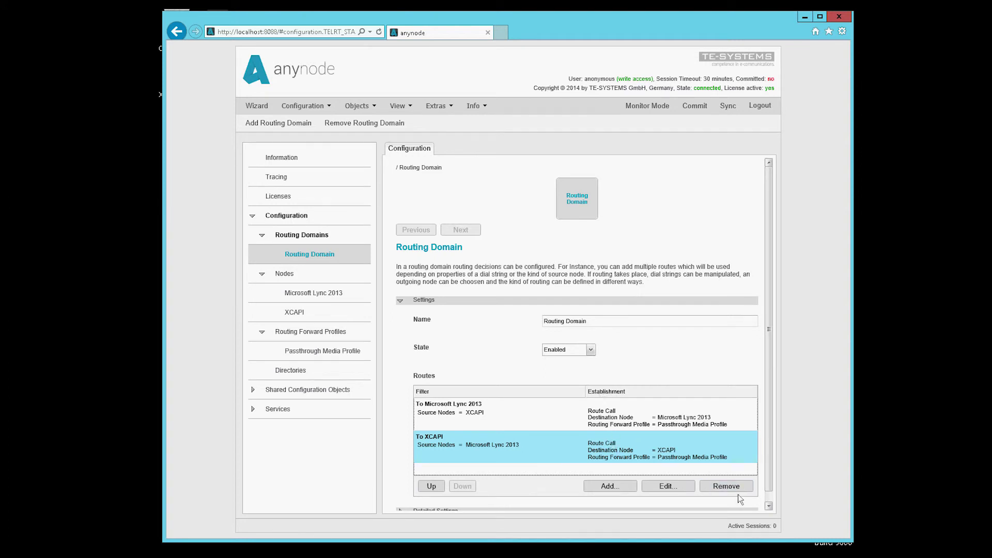
pyautogui.scroll(-1, 769, 490)
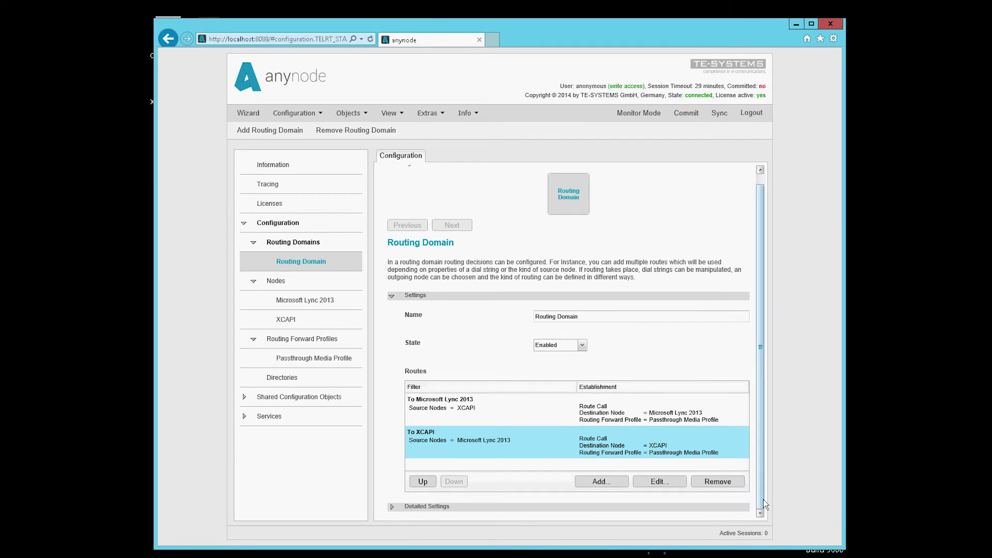
# Add a filterless Path Replacement Route that replaces calls using the Passthrough Media Profile.
pyautogui.click(391, 506)
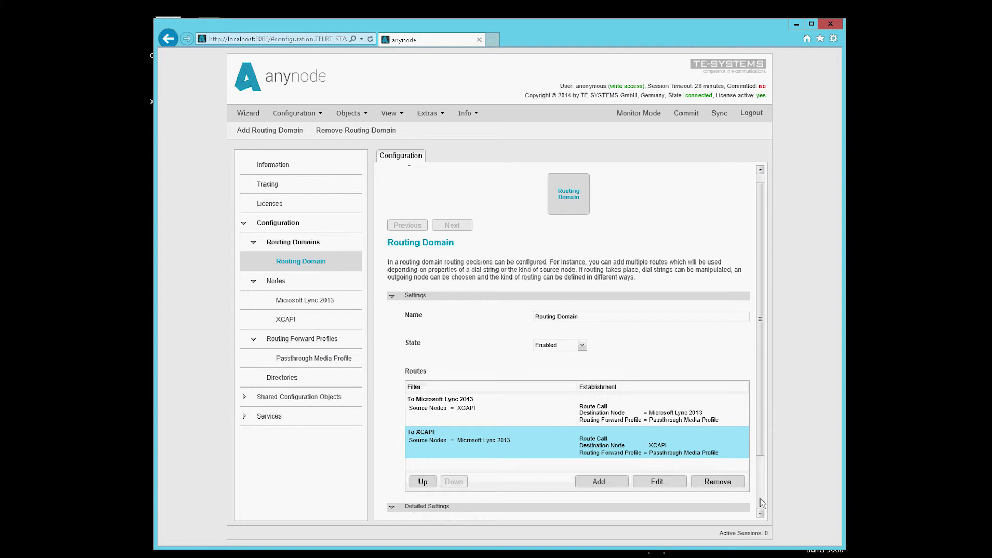
pyautogui.scroll(-2, 761, 498)
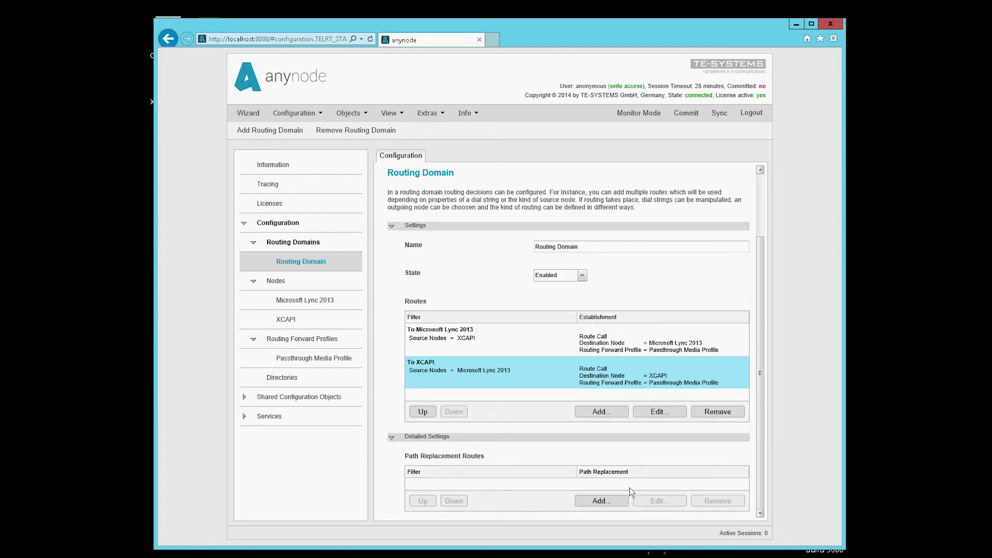
pyautogui.click(601, 502)
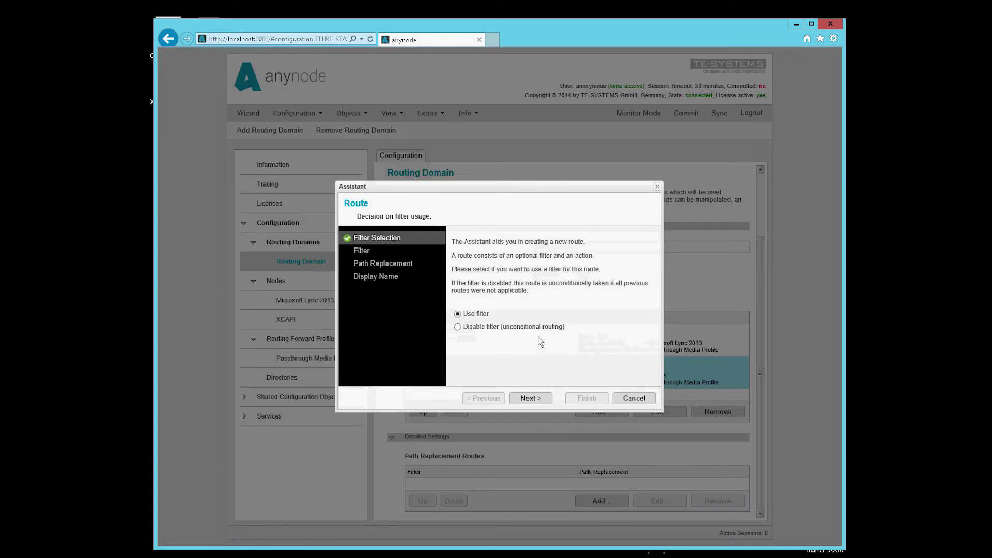
pyautogui.click(466, 327)
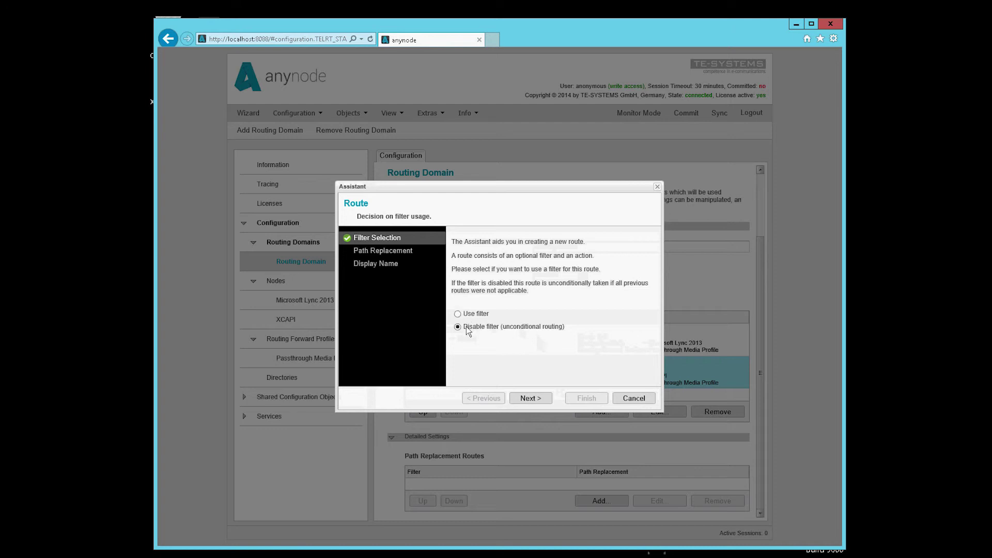
pyautogui.click(386, 250)
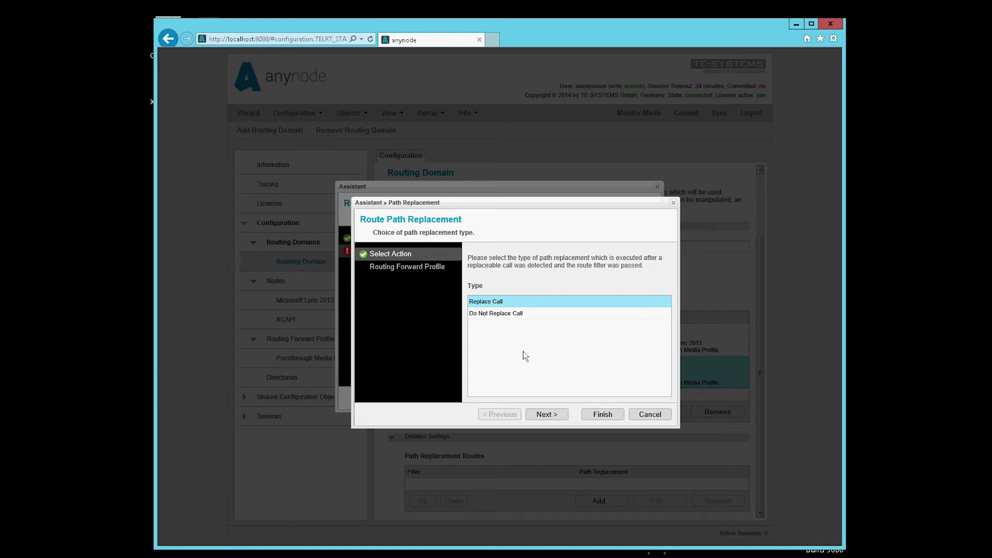
pyautogui.click(549, 414)
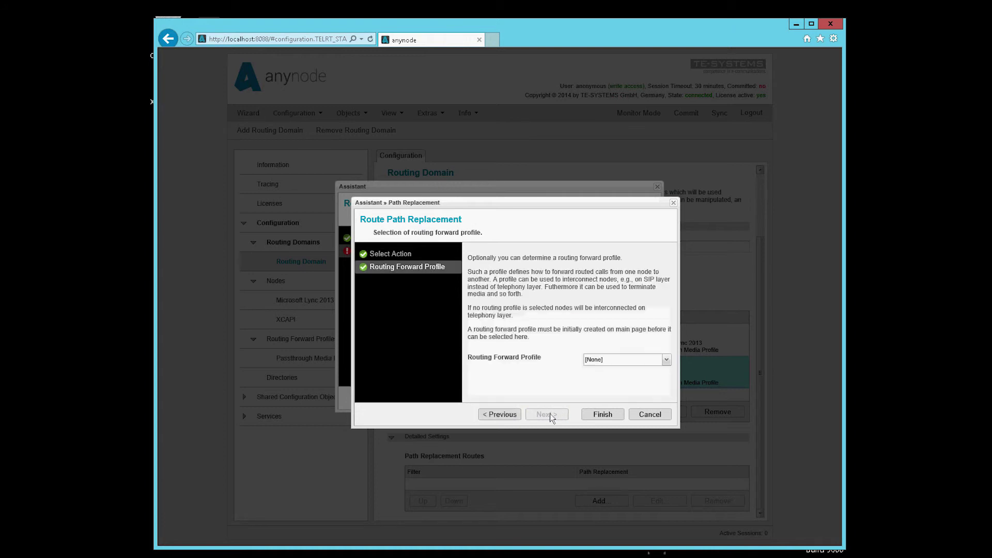
pyautogui.click(600, 359)
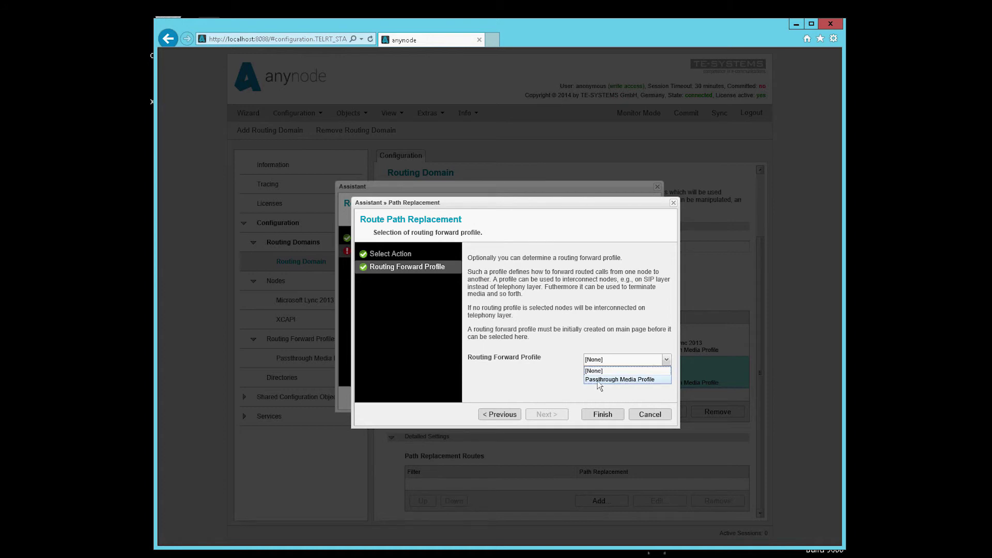
pyautogui.click(600, 380)
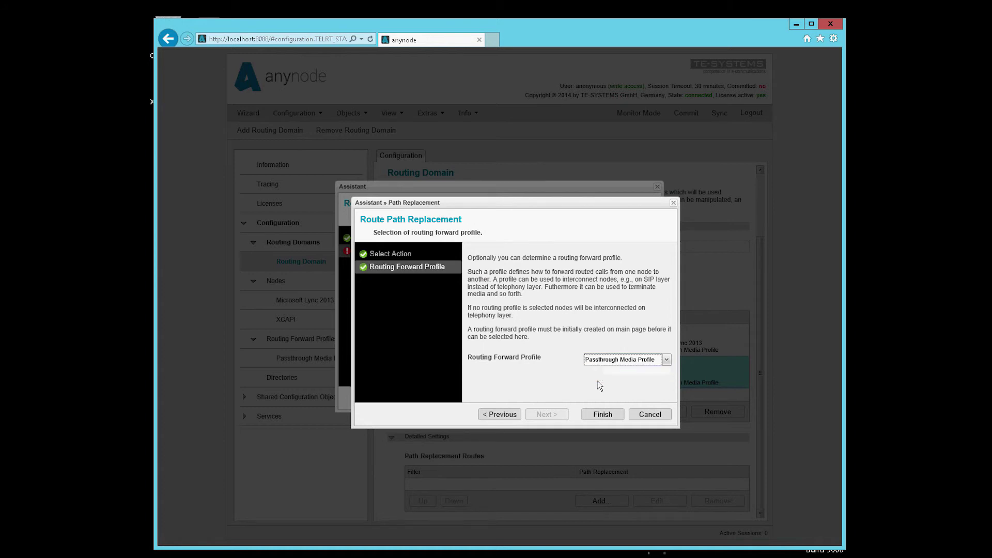
pyautogui.click(600, 415)
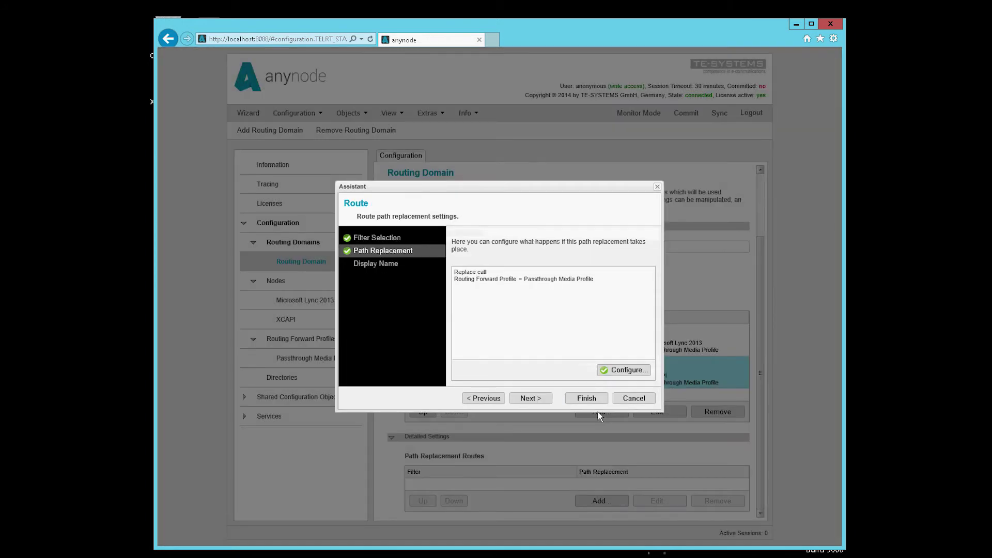
pyautogui.click(368, 265)
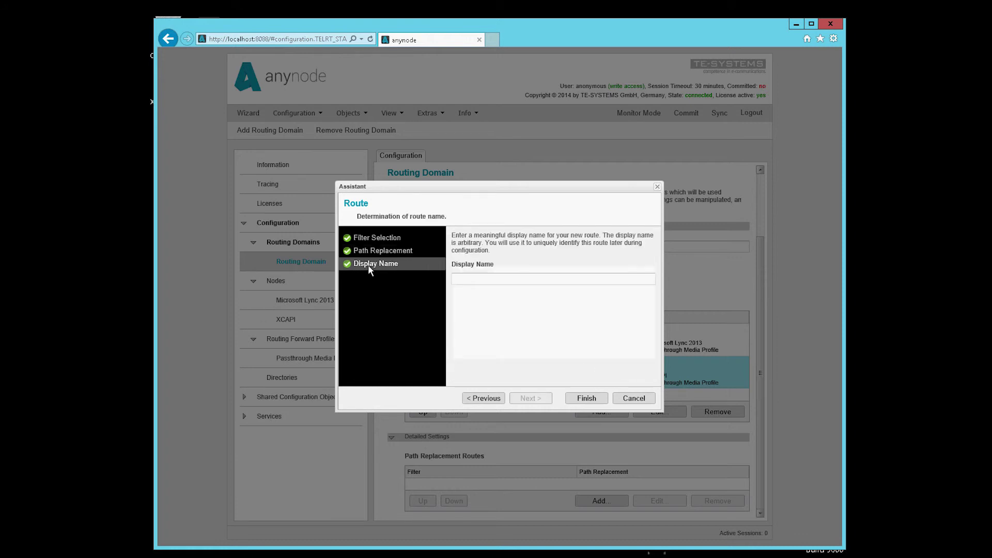
pyautogui.click(586, 399)
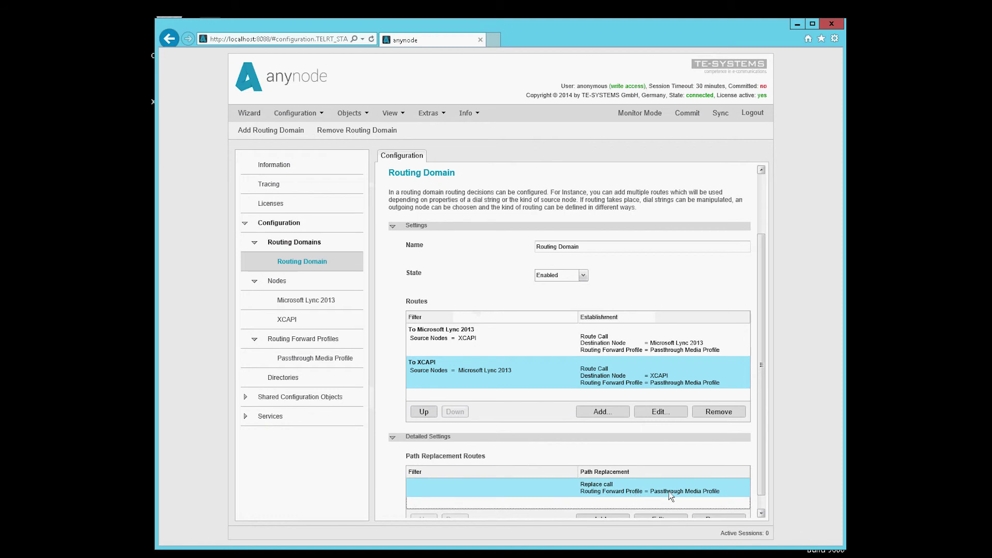
# Commit the configuration changes and switch to Monitor Mode.
pyautogui.scroll(-1, 762, 503)
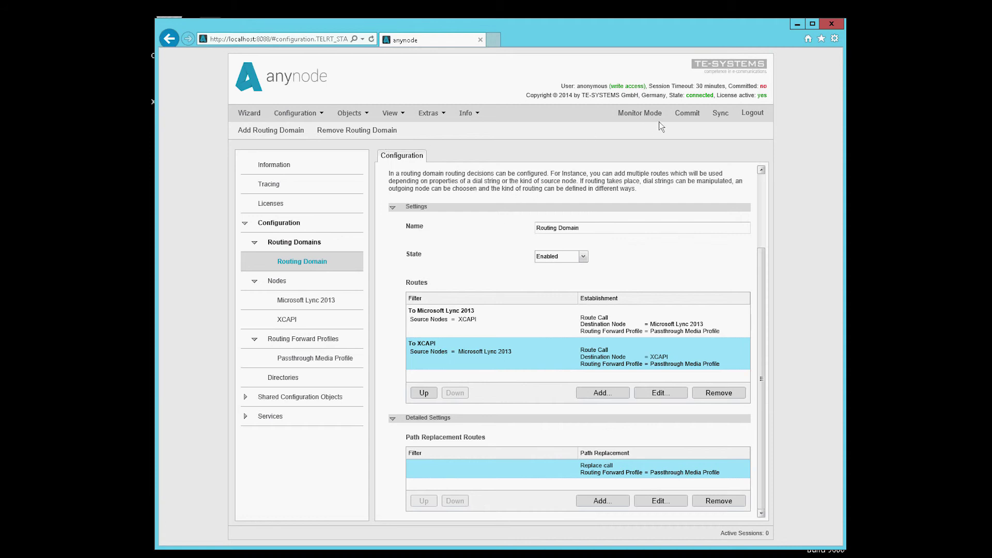
pyautogui.click(692, 115)
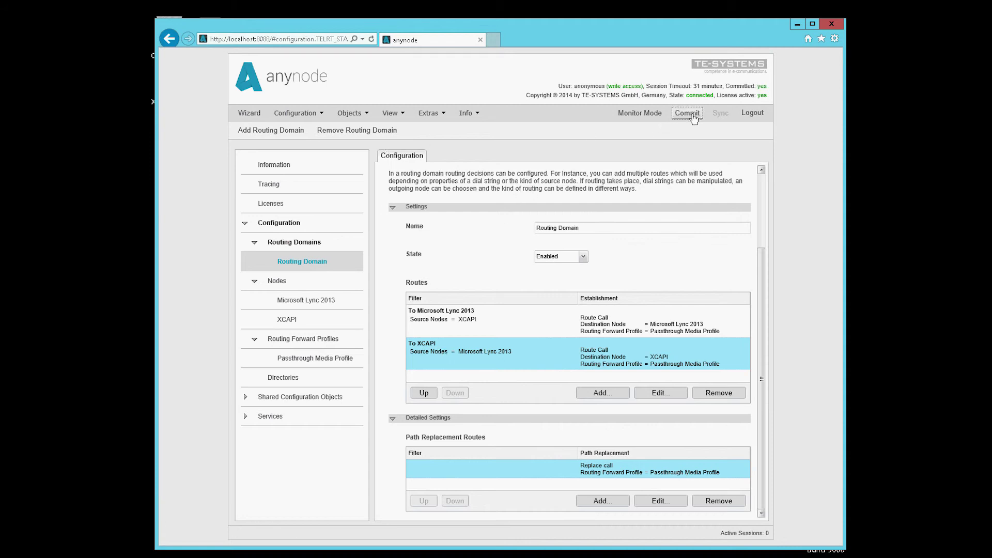
pyautogui.click(635, 113)
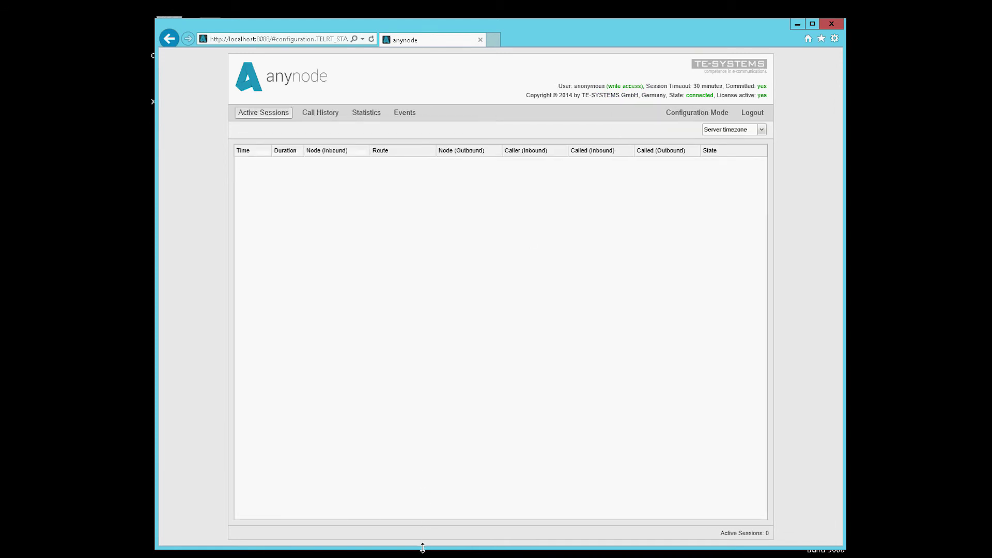
# Shrink the browser window and launch XCAPI XTest from the desktop icon.
pyautogui.moveTo(435, 398); pyautogui.dragTo(427, 213)
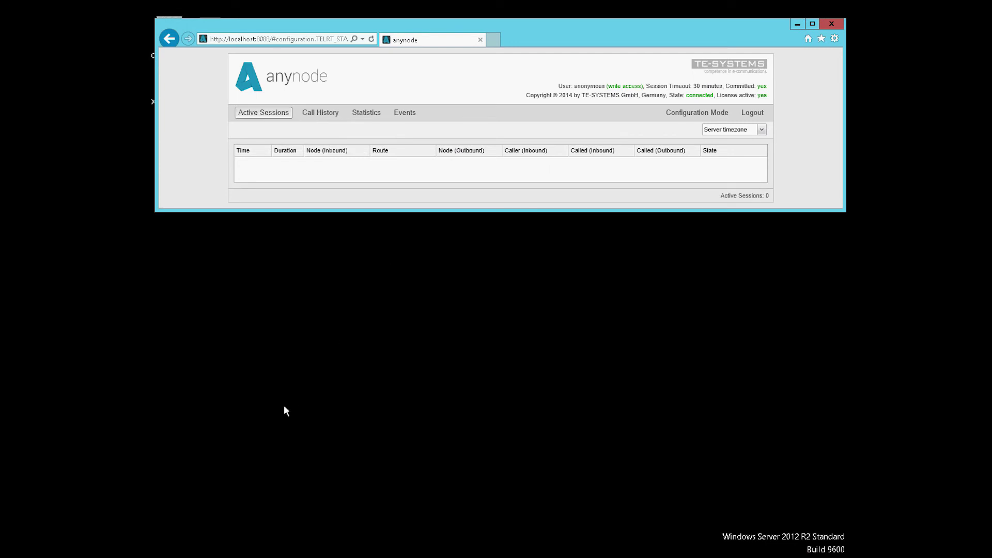
pyautogui.moveTo(155, 57); pyautogui.dragTo(215, 67)
pyautogui.doubleClick(169, 85)
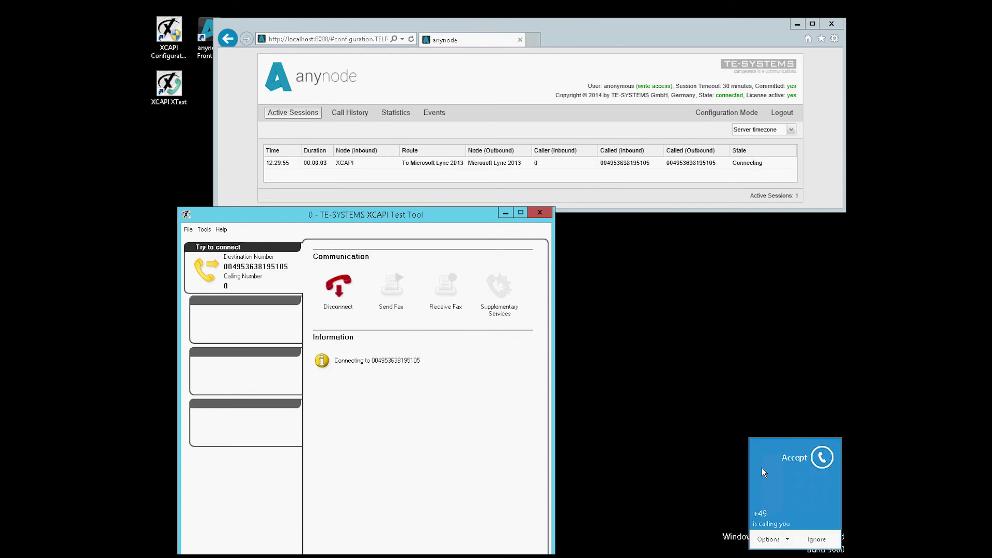
# Disconnect the XCAPI test call routed To Microsoft Lync 2013.
pyautogui.click(341, 288)
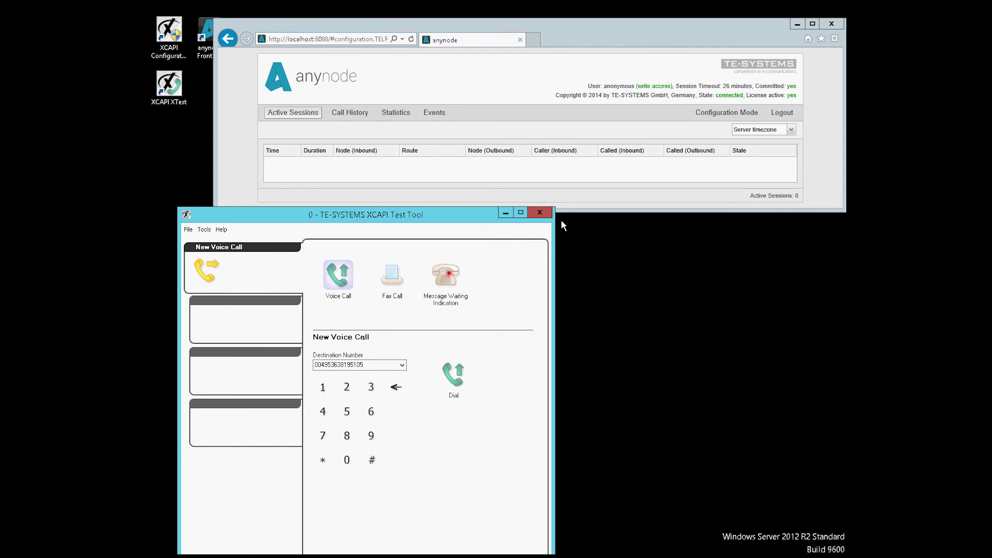
# Rearrange the test tool and browser windows so both are visible.
pyautogui.moveTo(479, 215); pyautogui.dragTo(478, 235)
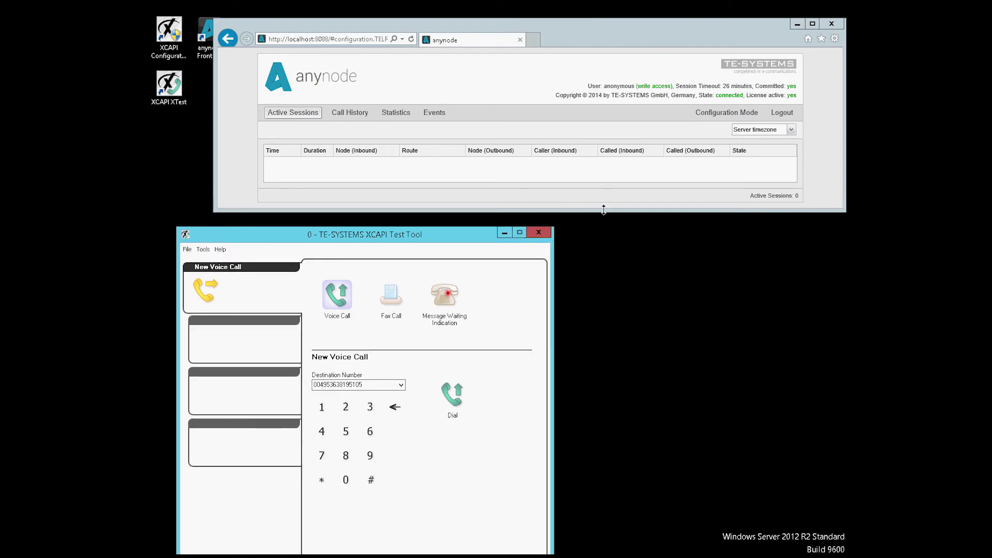
pyautogui.moveTo(602, 212); pyautogui.dragTo(603, 224)
pyautogui.moveTo(533, 224); pyautogui.dragTo(531, 228)
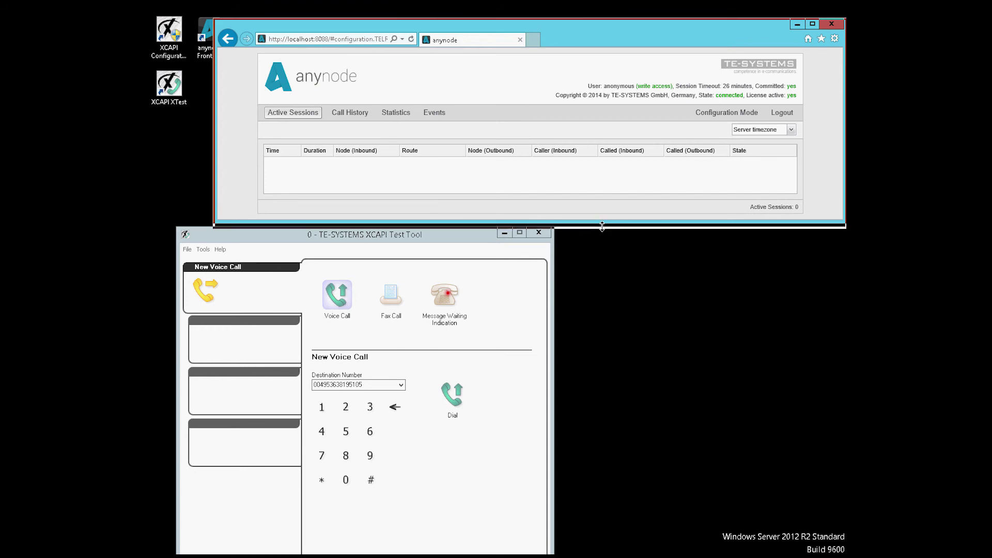
pyautogui.click(528, 238)
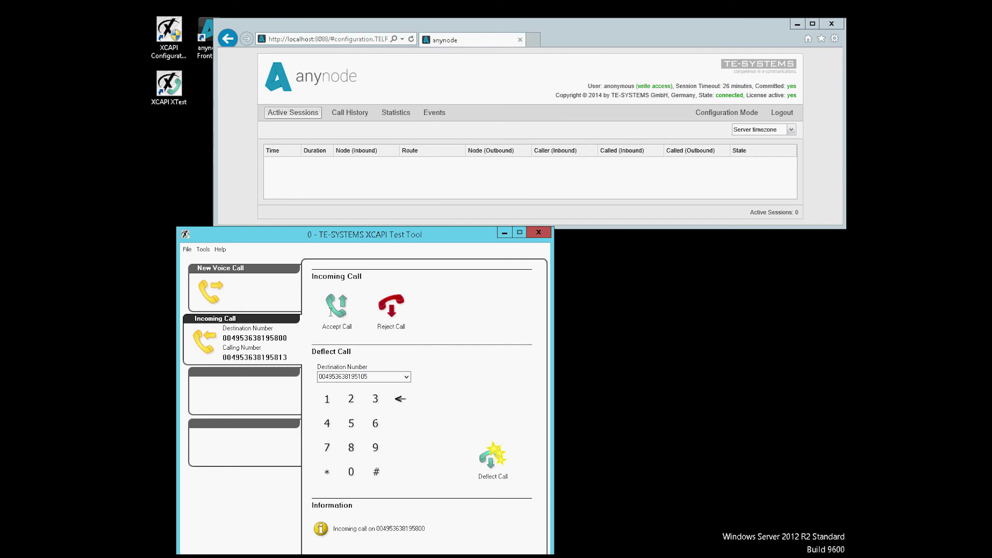
# Accept both incoming Lync calls and join them by attended transfer.
pyautogui.click(332, 312)
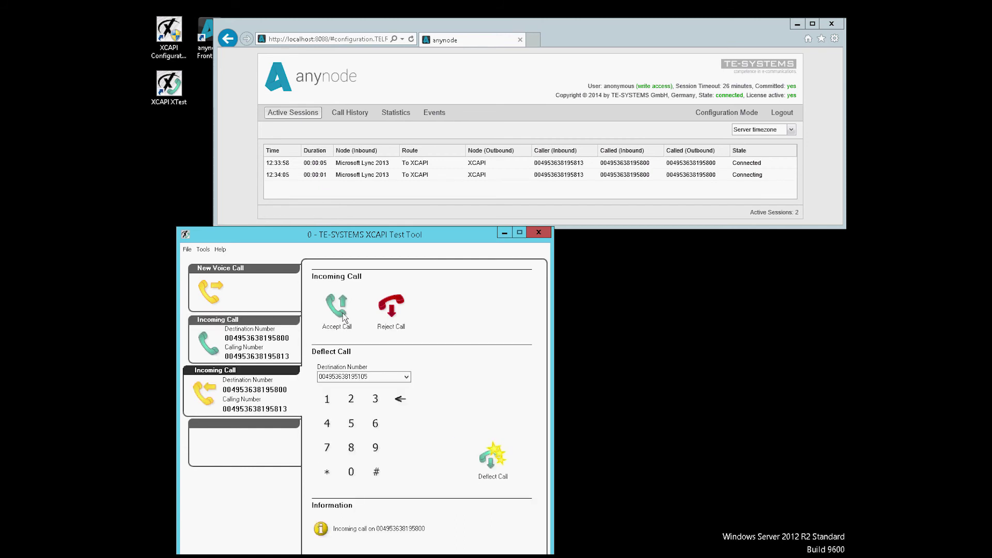
pyautogui.click(345, 318)
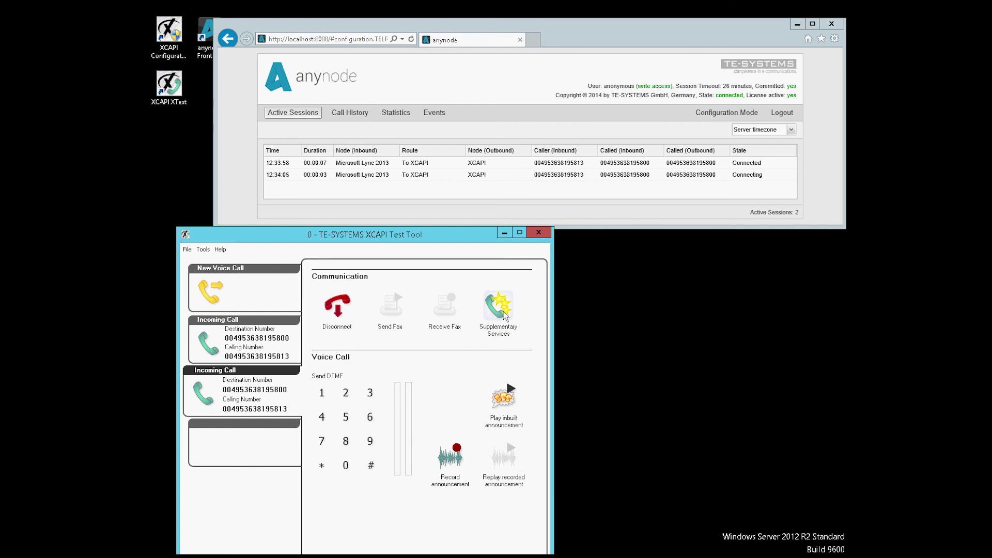
pyautogui.click(499, 317)
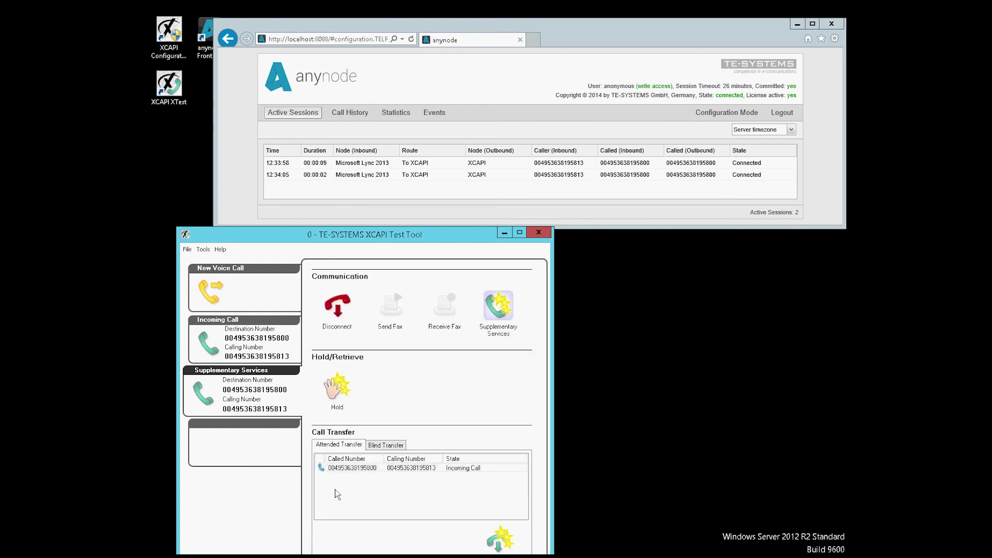
pyautogui.click(351, 468)
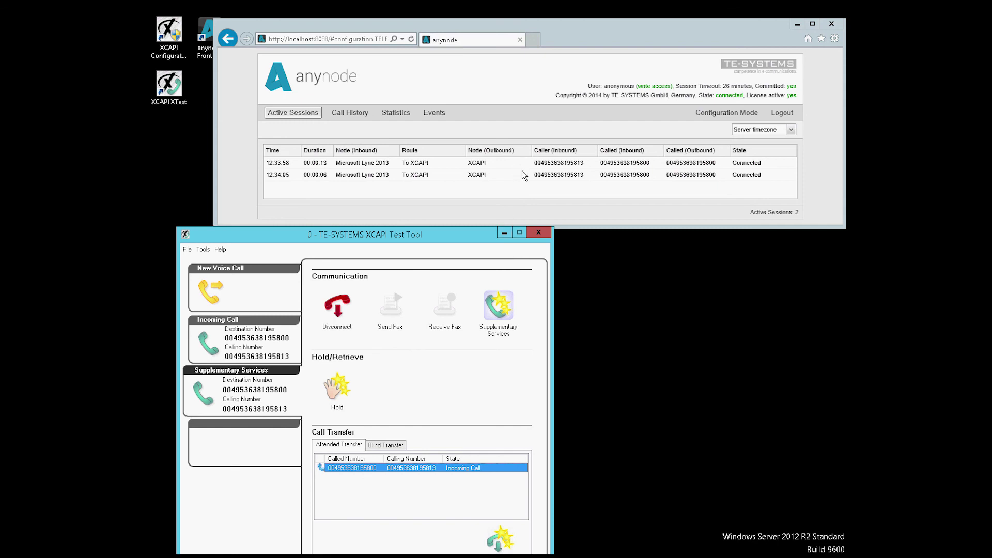
pyautogui.click(503, 538)
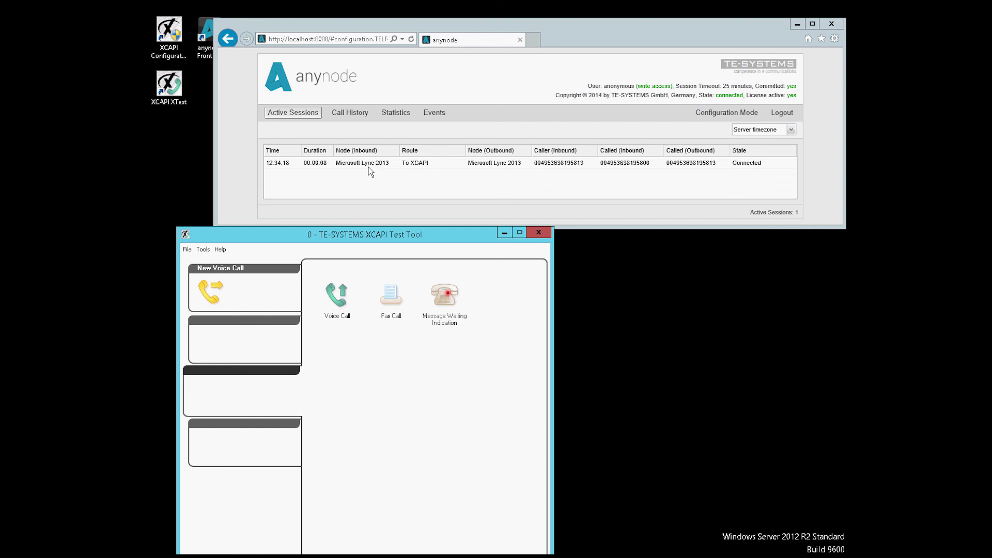
pyautogui.moveTo(380, 166)
pyautogui.moveTo(474, 169)
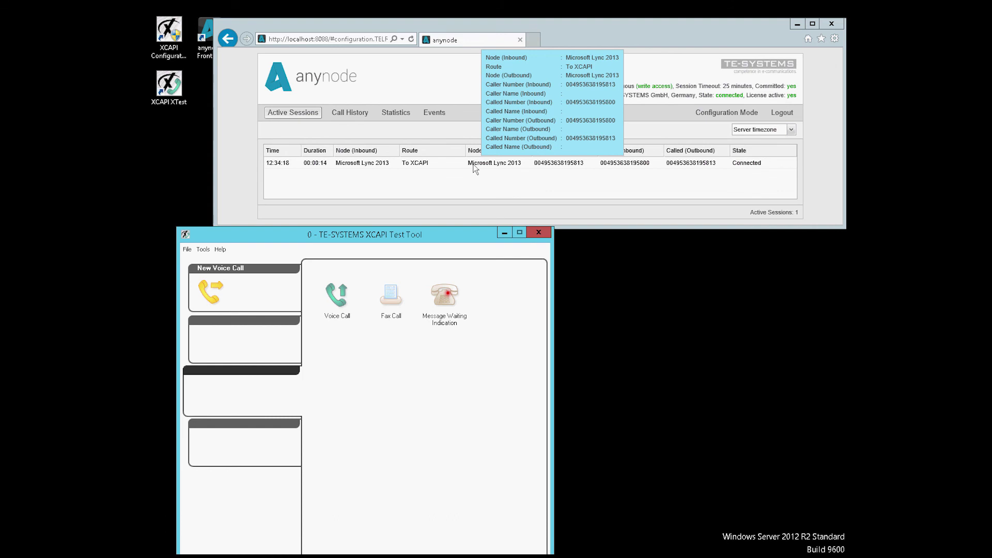